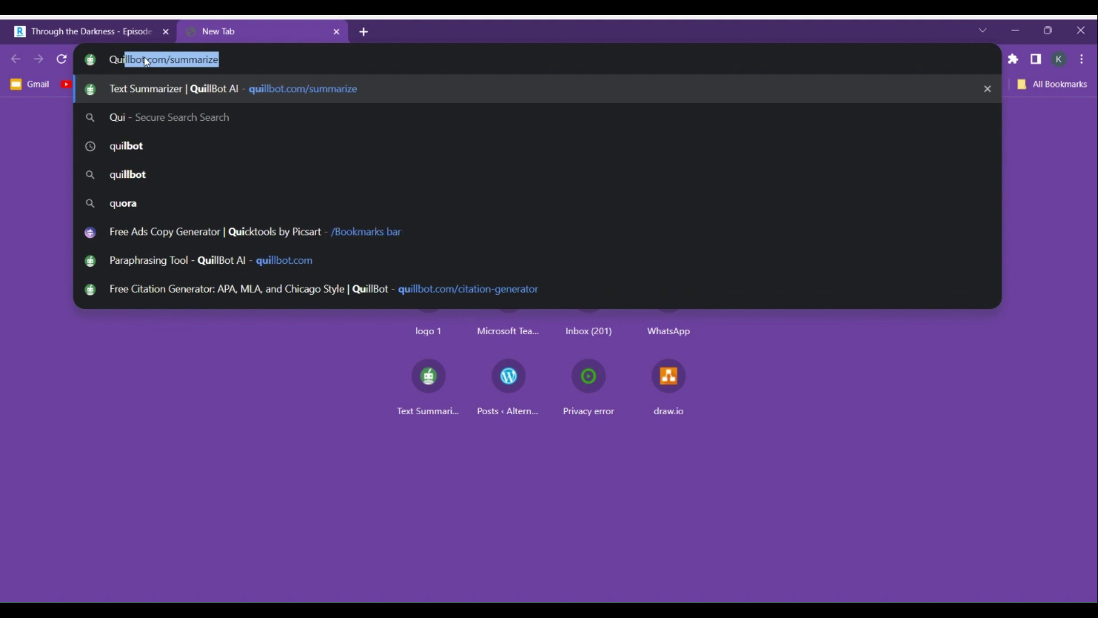
Search the web for "Quill bot" and open the QuillBot Paraphrasing Tool site from the results.
text(t)
key(Return)
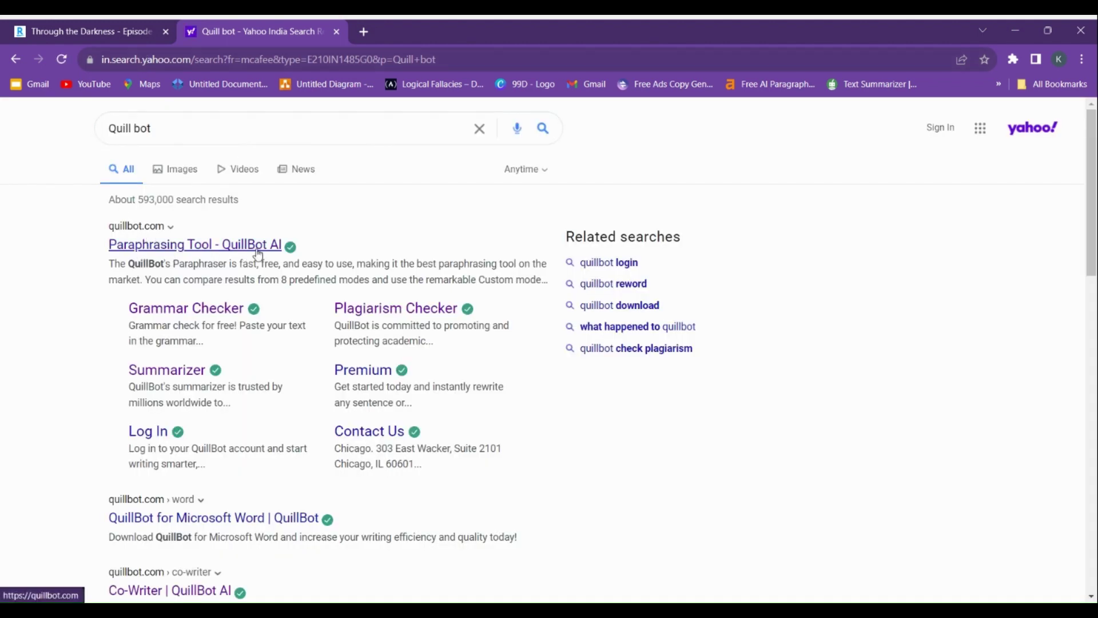
click(213, 245)
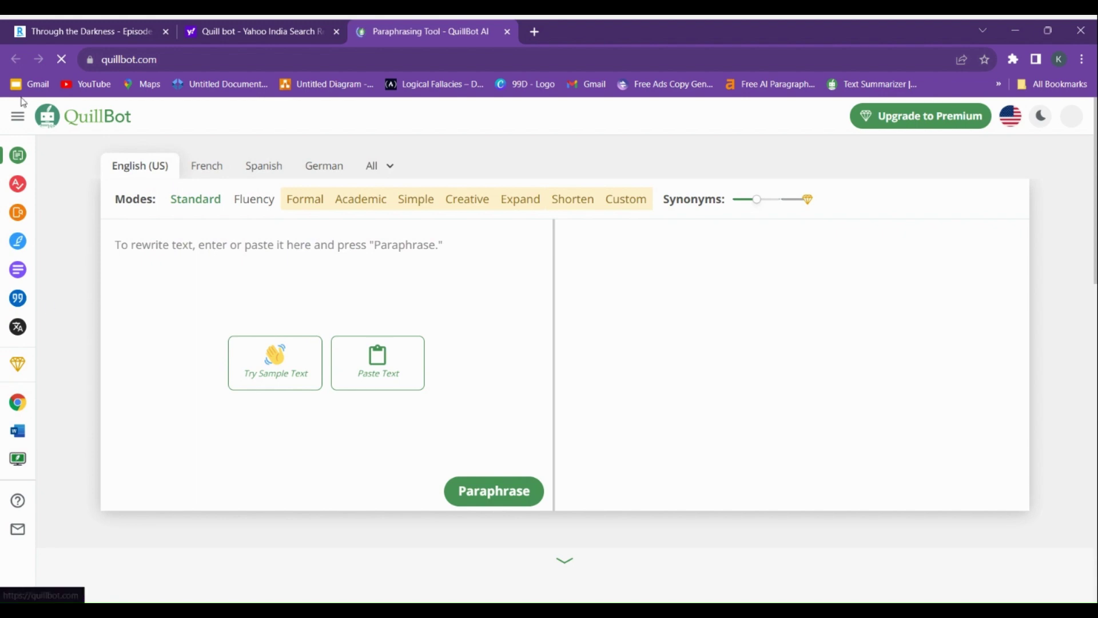
Open QuillBot's Summarizer and paste the copied paragraph about the cat as the source text.
click(19, 185)
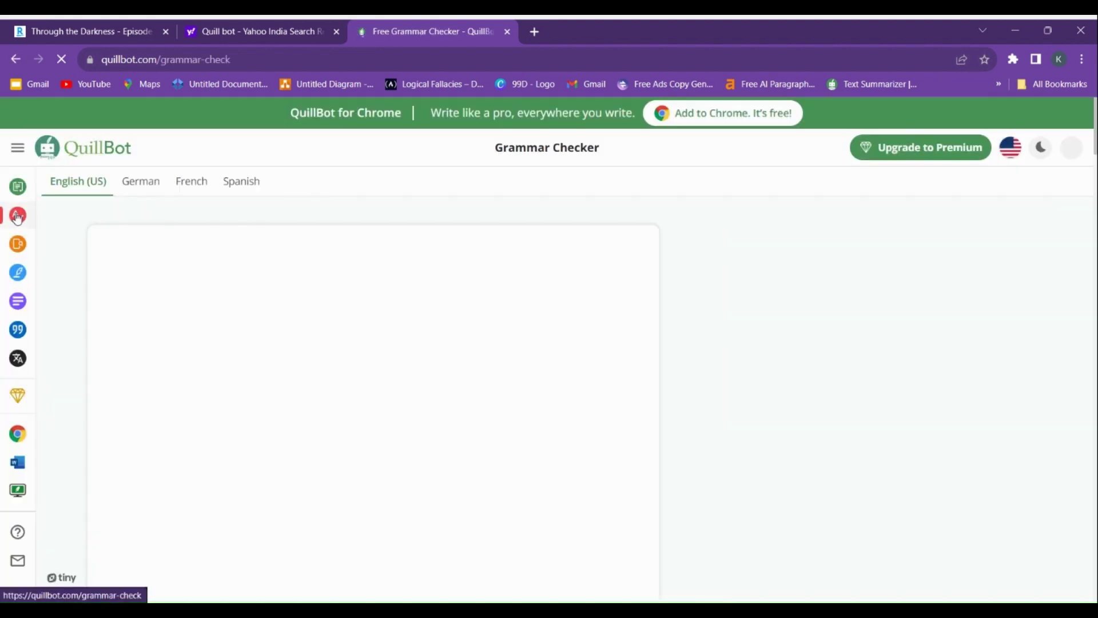
mouse_move(74, 256)
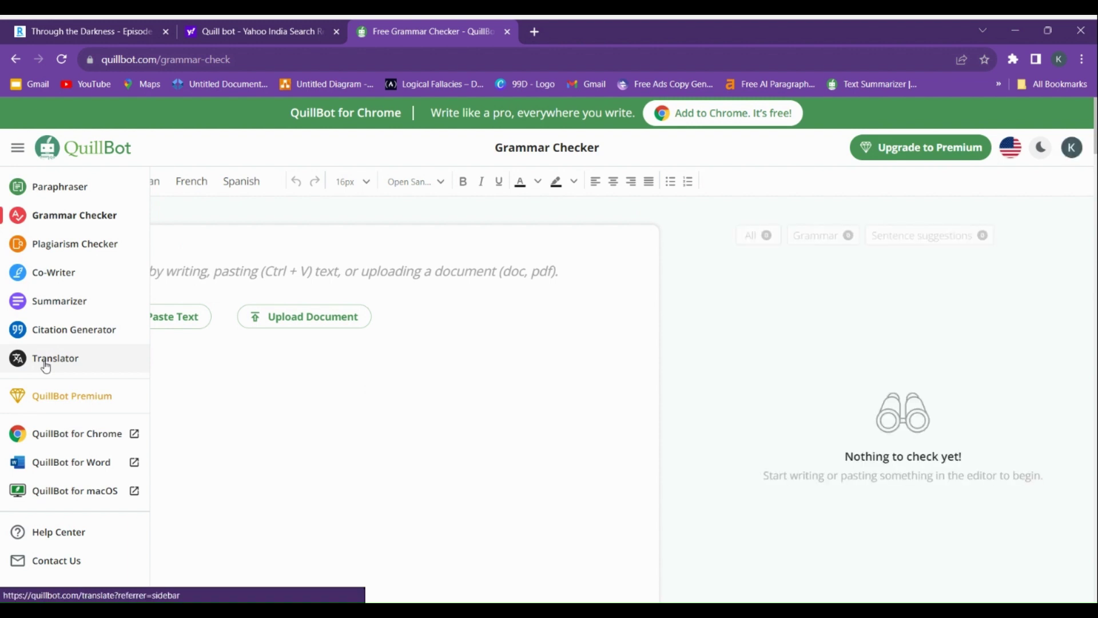
click(57, 300)
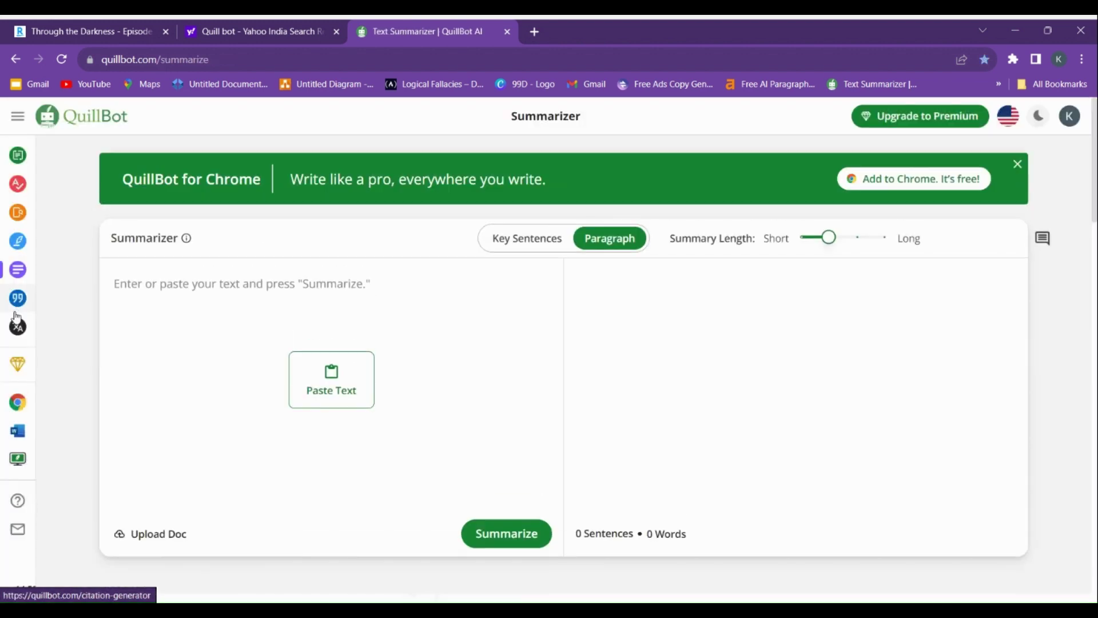
click(329, 379)
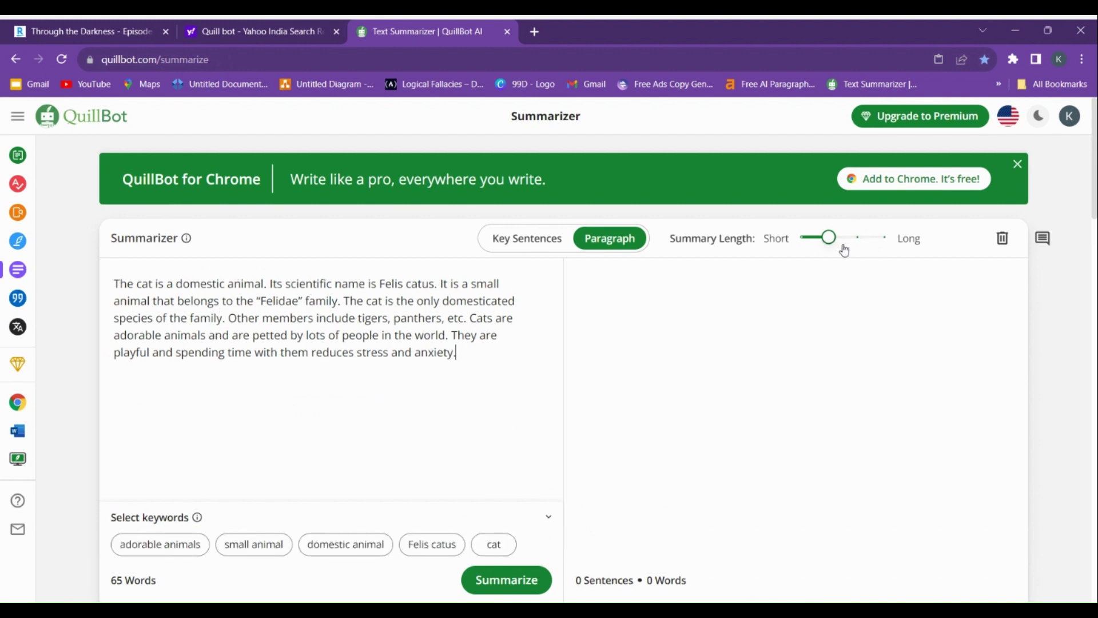
Set the summary length to the shortest level and summarize the cat paragraph.
drag(835, 240, 812, 246)
scroll(571, 421, down, 5)
scroll(578, 429, up, 5)
scroll(579, 429, down, 5)
scroll(441, 360, up, 5)
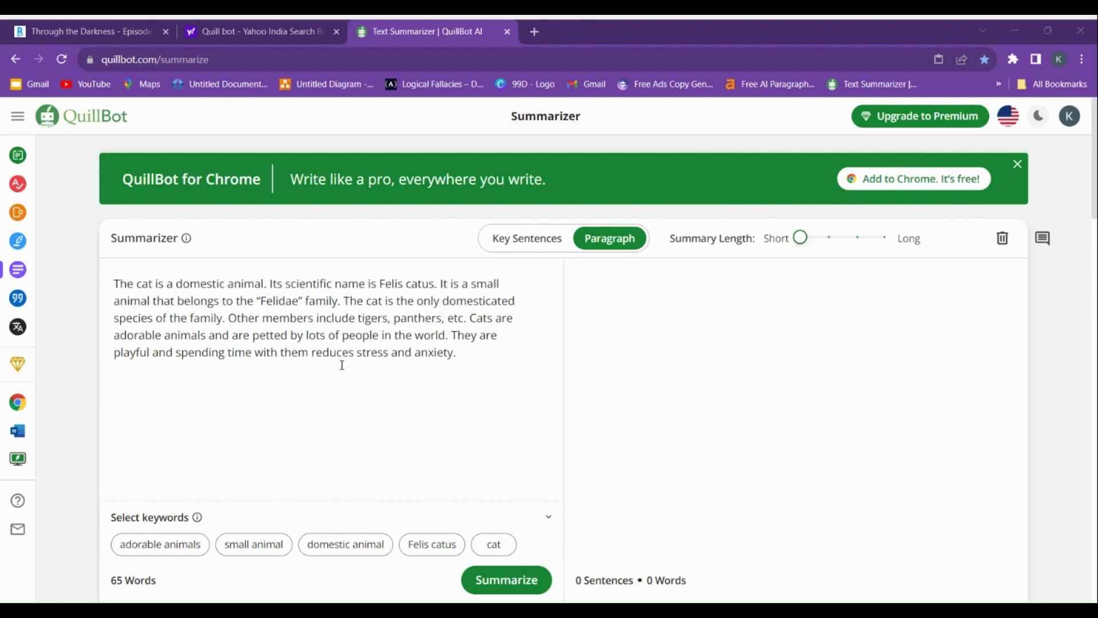
scroll(342, 364, down, 7)
scroll(342, 365, up, 7)
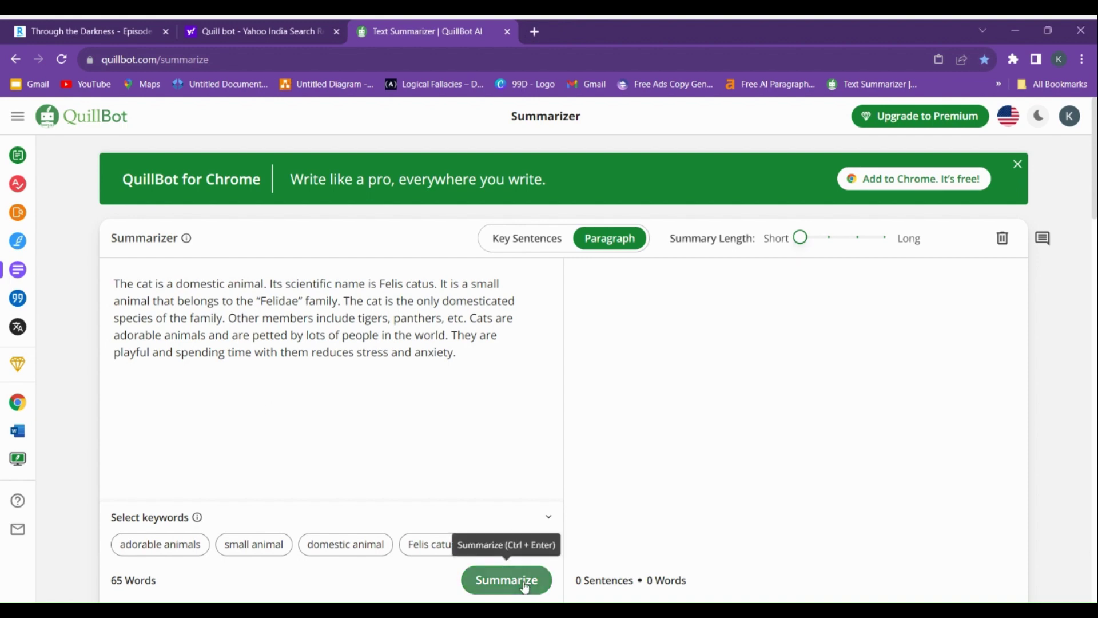
click(506, 580)
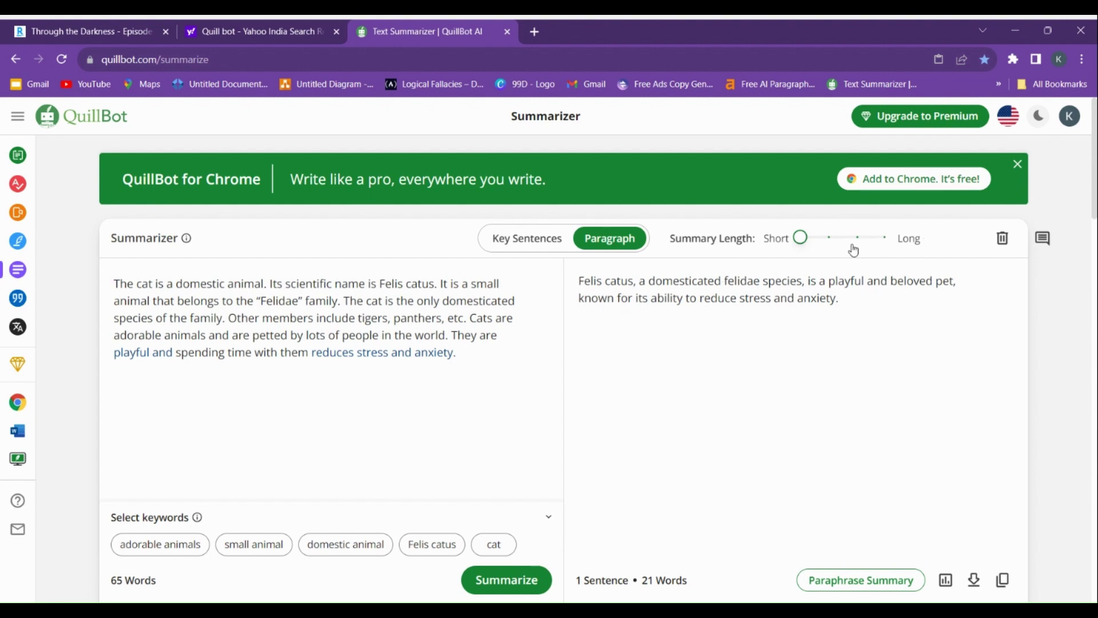
Summarize the paragraph again at each longer summary length in turn, ending with the longest level.
click(829, 237)
click(482, 581)
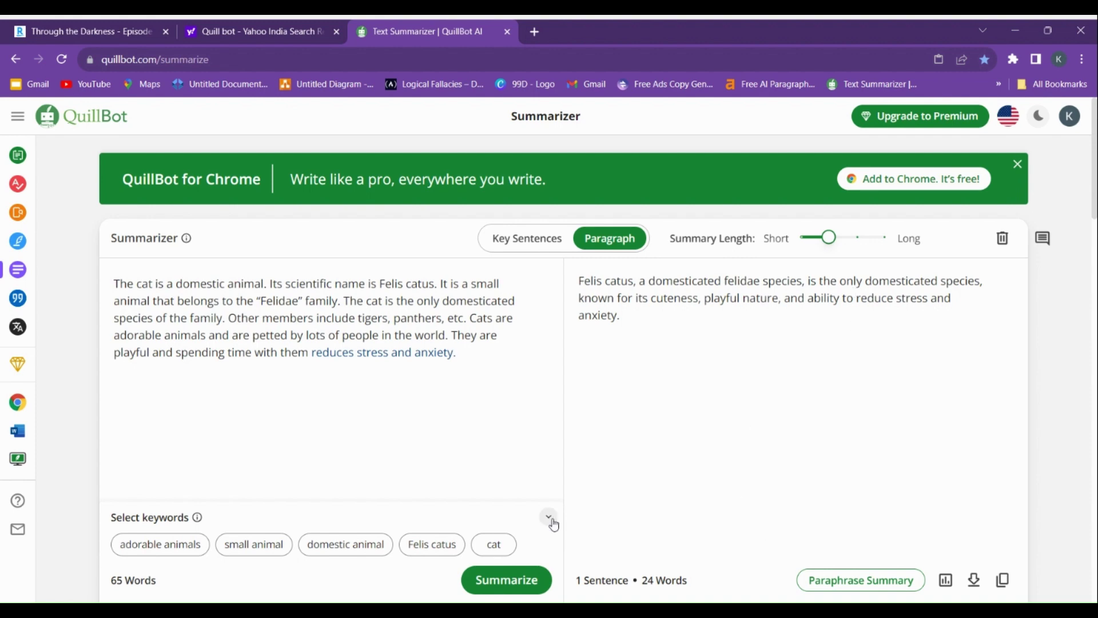
click(857, 238)
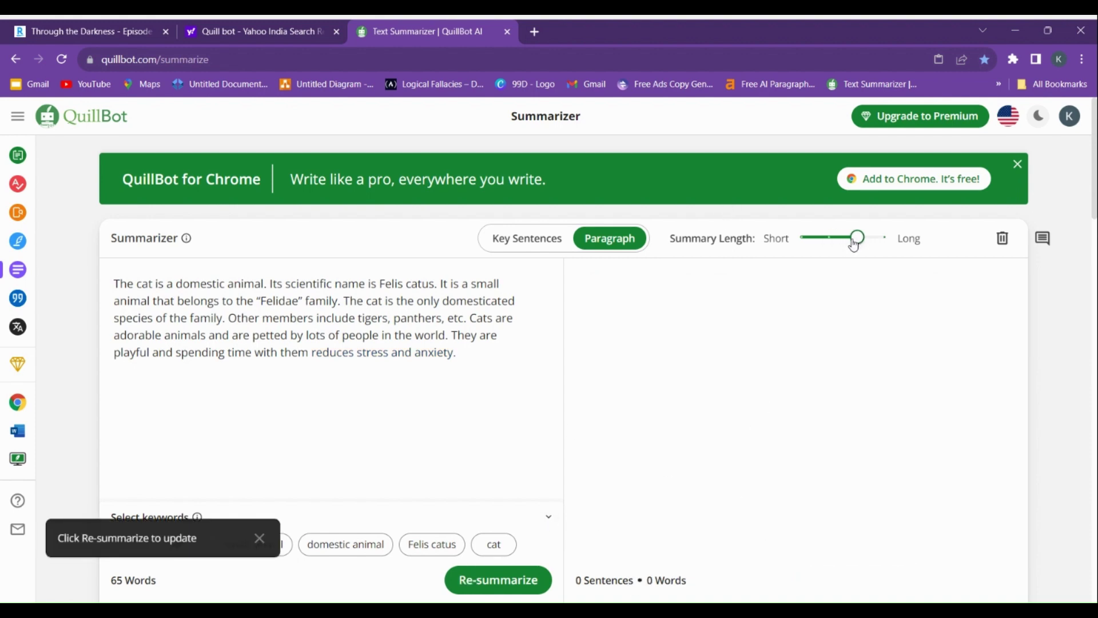
click(500, 591)
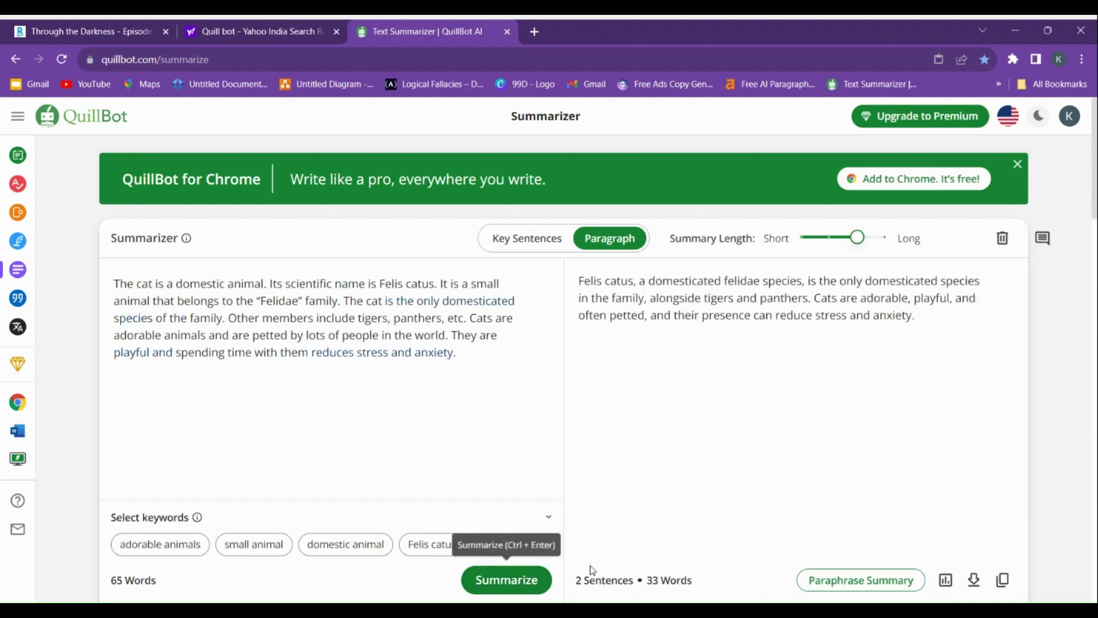
click(884, 237)
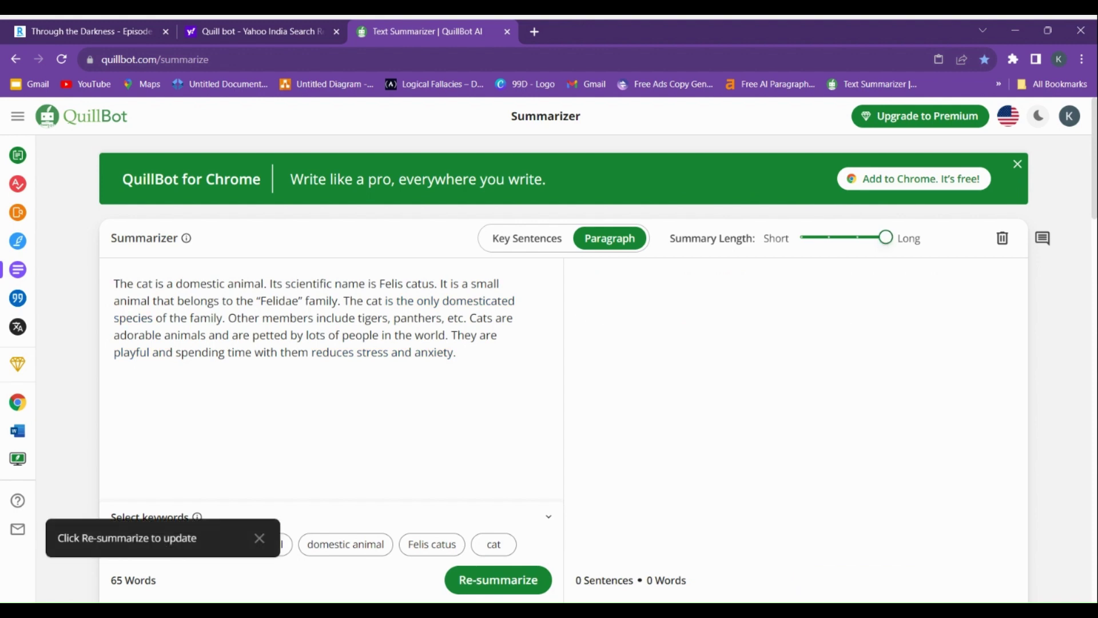
click(469, 589)
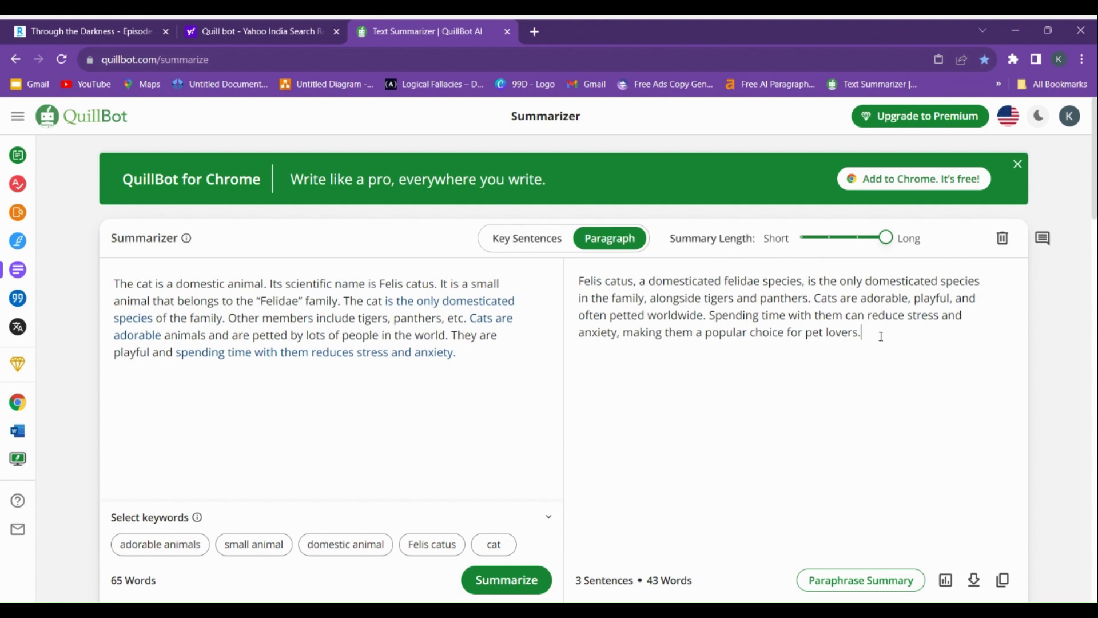
Copy the entire generated summary into the Paraphraser and paraphrase it in Standard mode.
drag(880, 336, 563, 282)
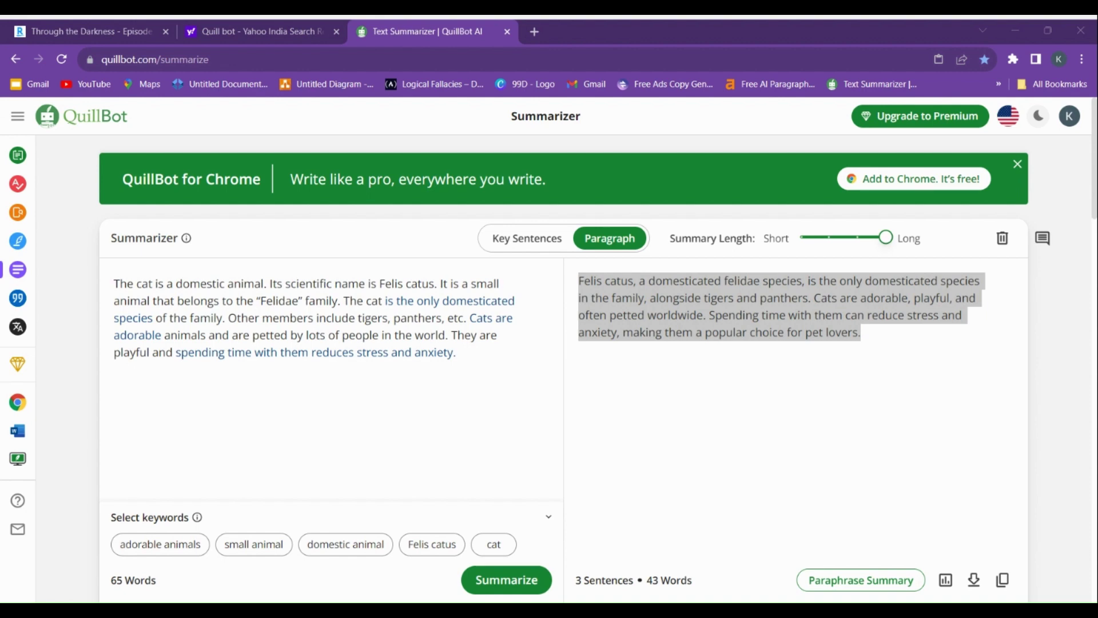
click(12, 152)
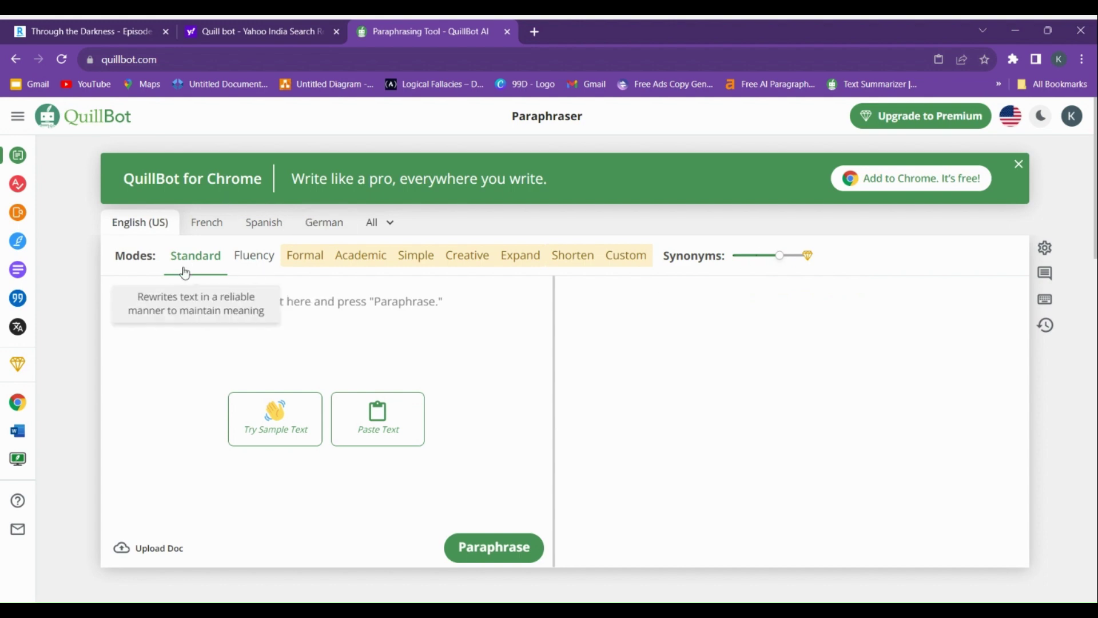
click(394, 435)
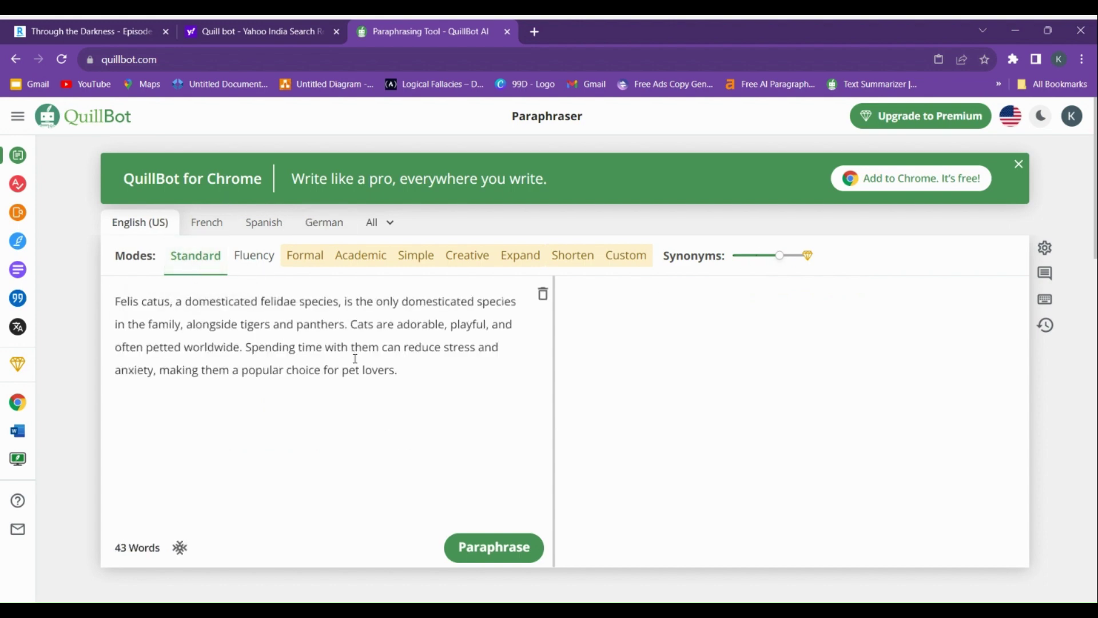
click(509, 551)
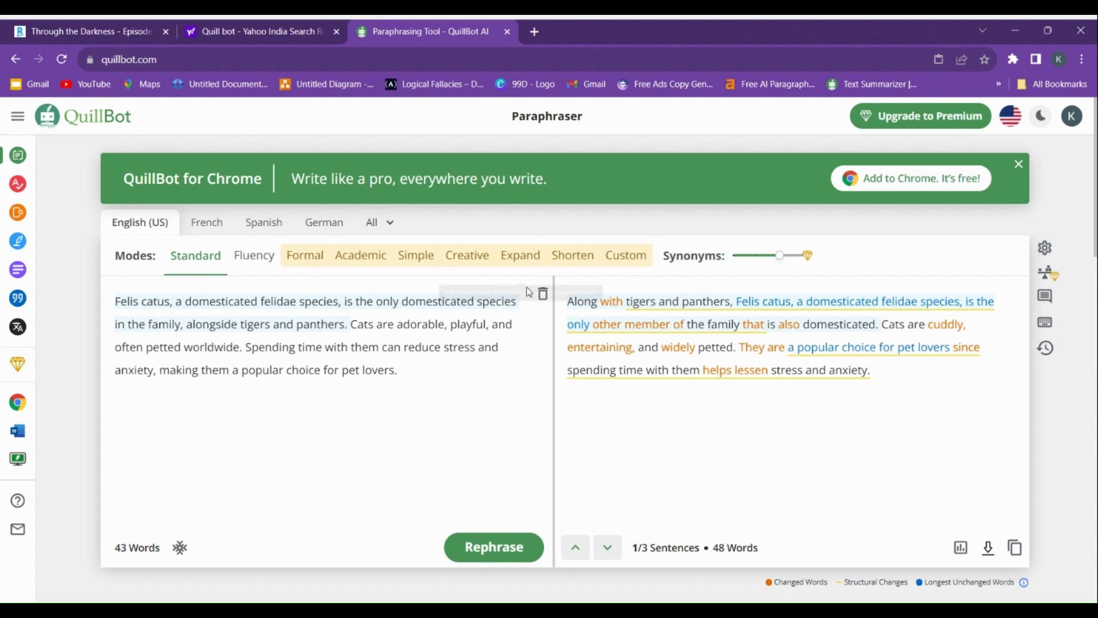
View the alternative rephrasings of the first paraphrased sentence and the synonyms for "domesticated".
mouse_move(736, 313)
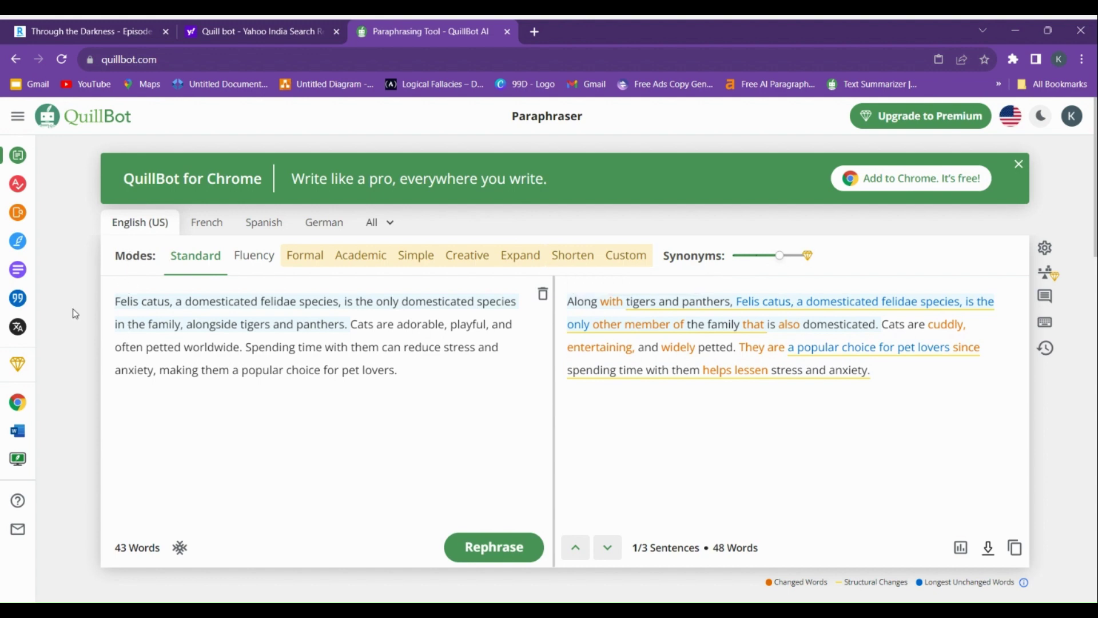
click(595, 282)
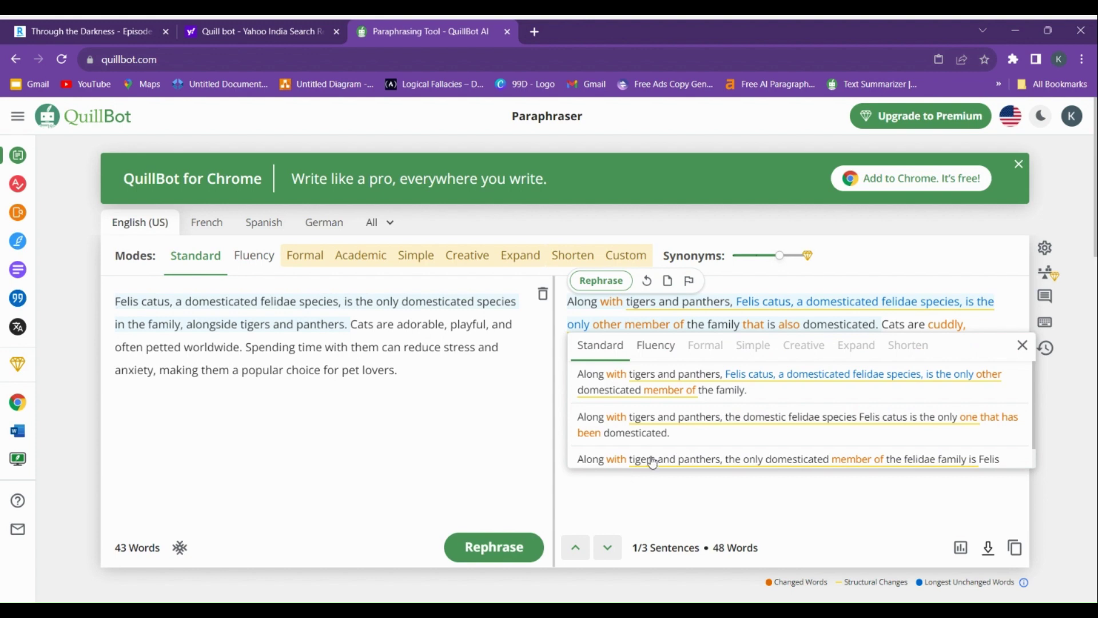
click(832, 301)
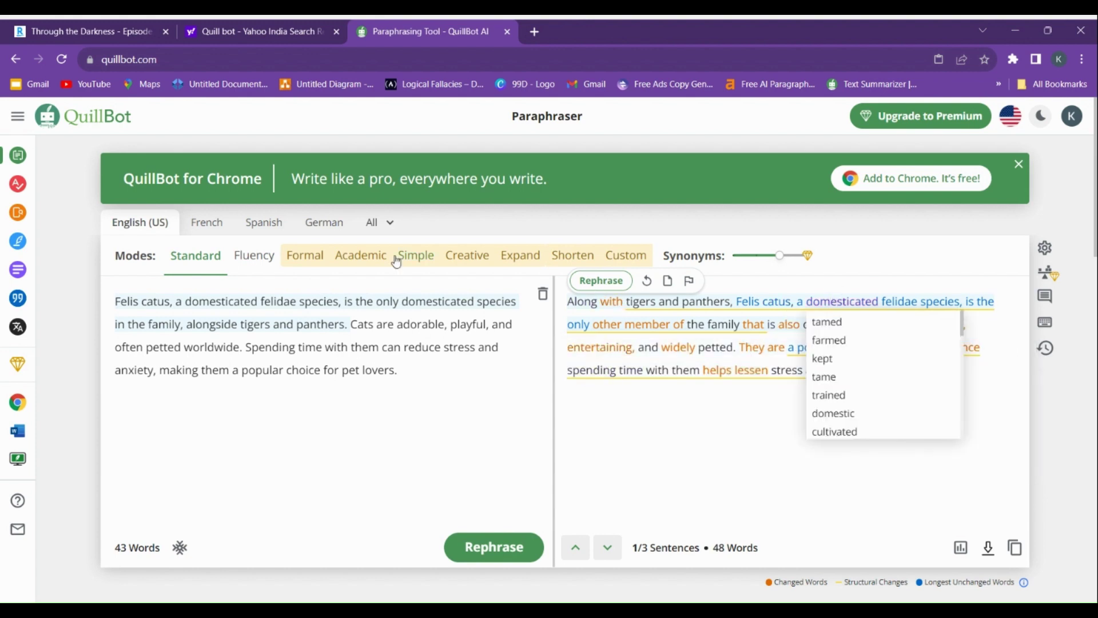
Switch the paraphrasing mode to Fluency and rephrase the text.
click(261, 261)
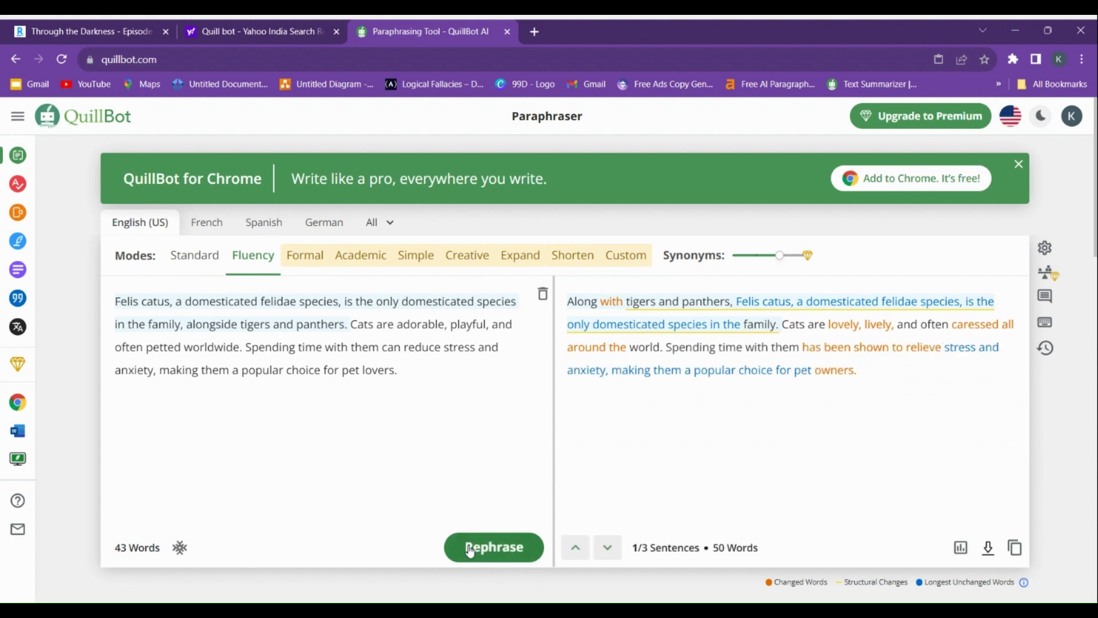
click(469, 549)
mouse_move(708, 327)
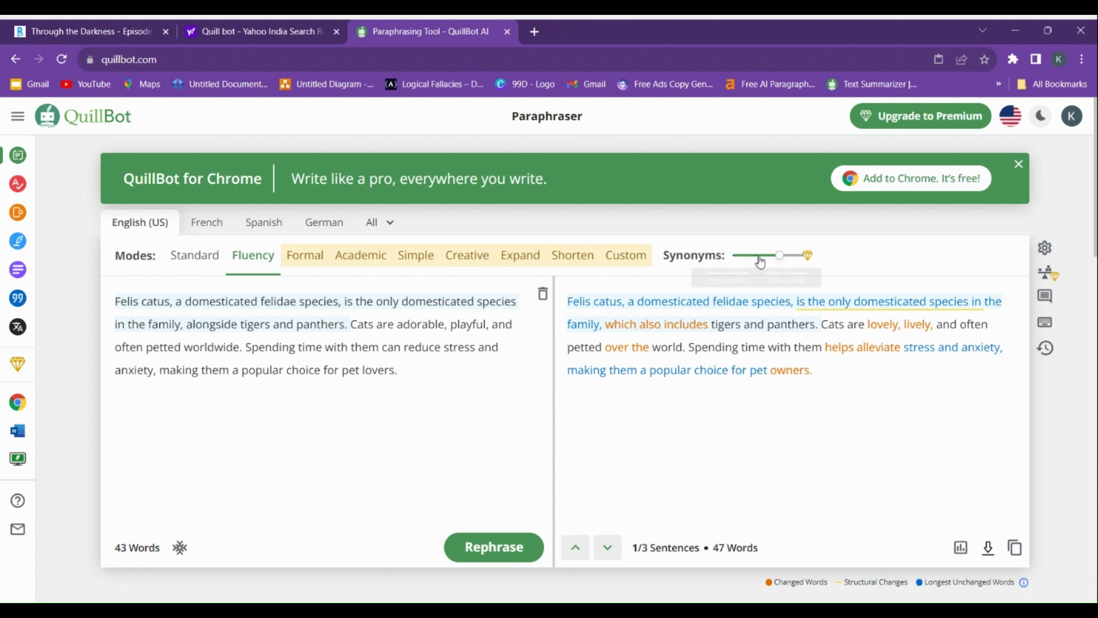
Return to Standard mode, set Synonyms to the lowest level with the fewest changes, and rephrase the text.
click(210, 256)
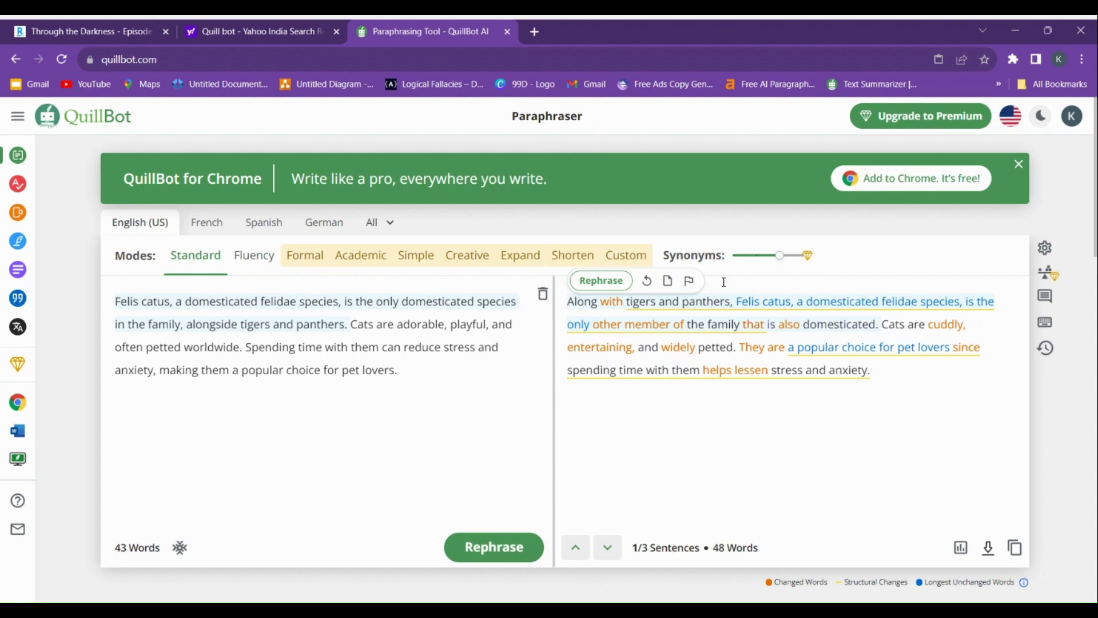
drag(779, 255, 754, 256)
click(735, 257)
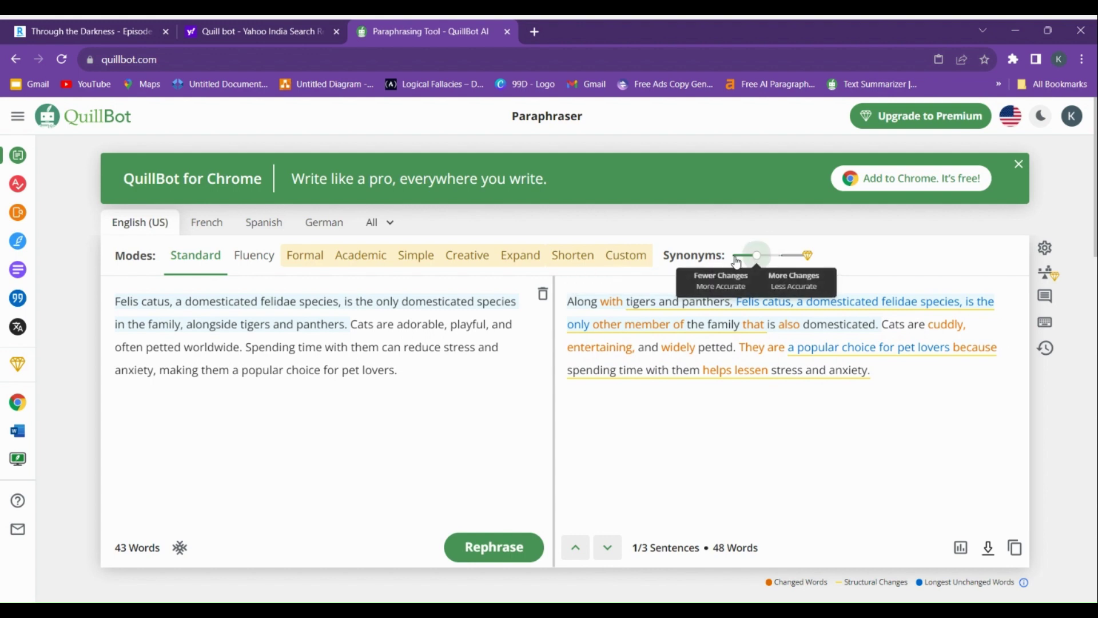
click(492, 546)
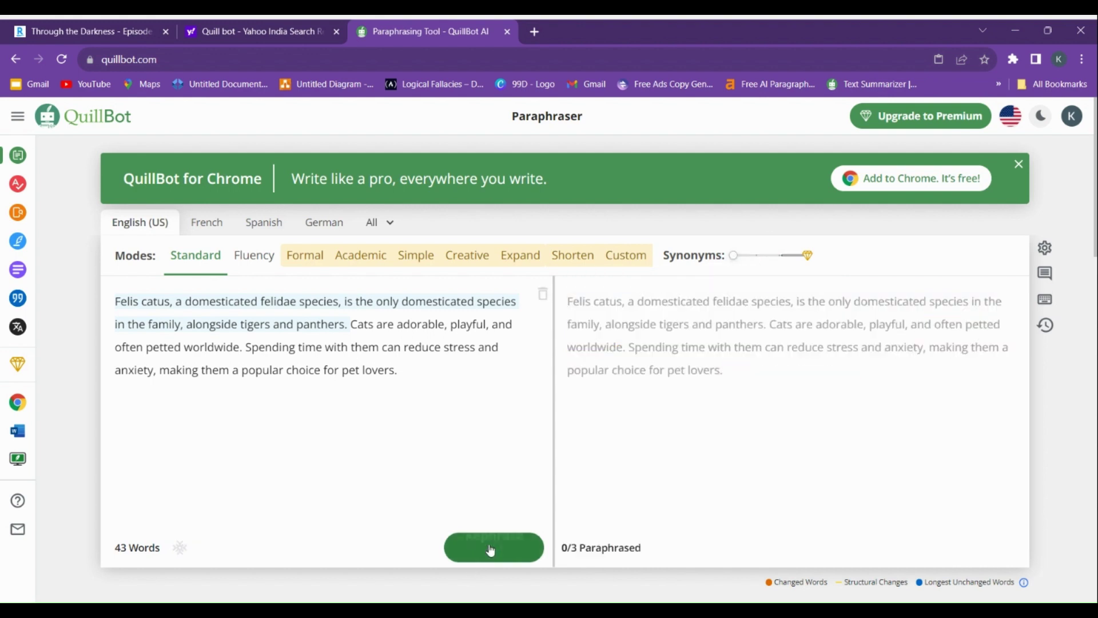
mouse_move(654, 319)
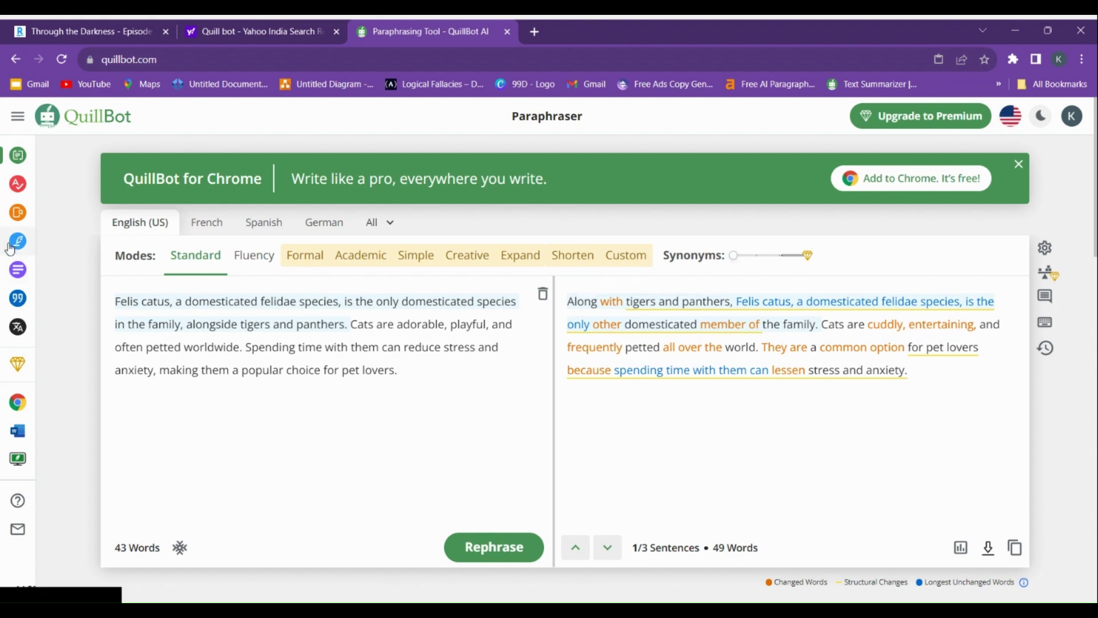
Copy the full paraphrased text from the Paraphraser and paste it into the Grammar Checker.
mouse_move(17, 250)
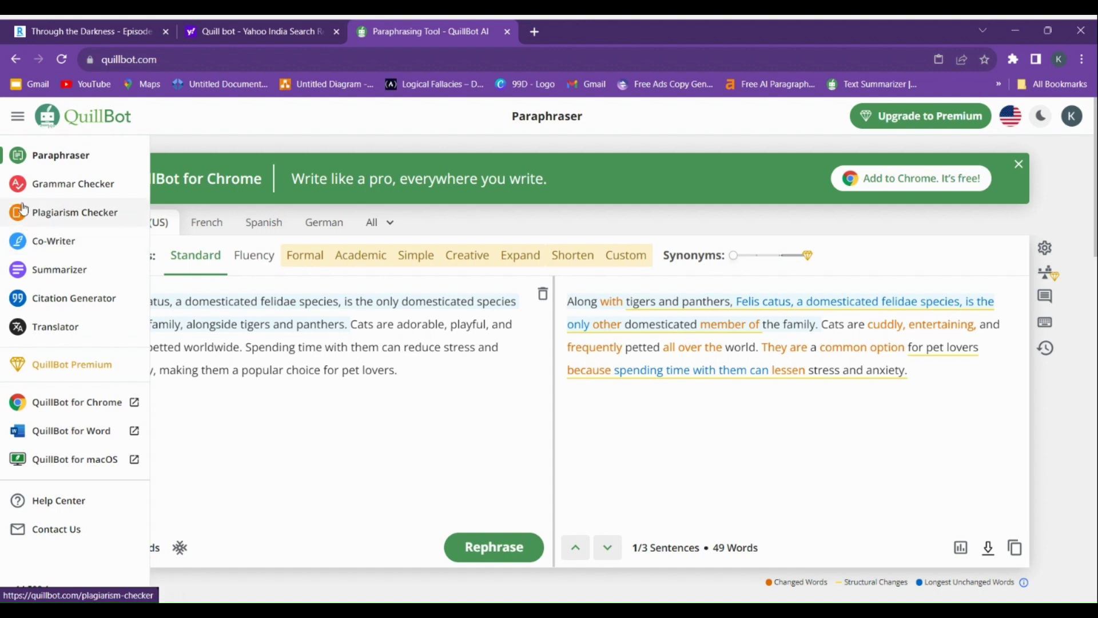
click(49, 186)
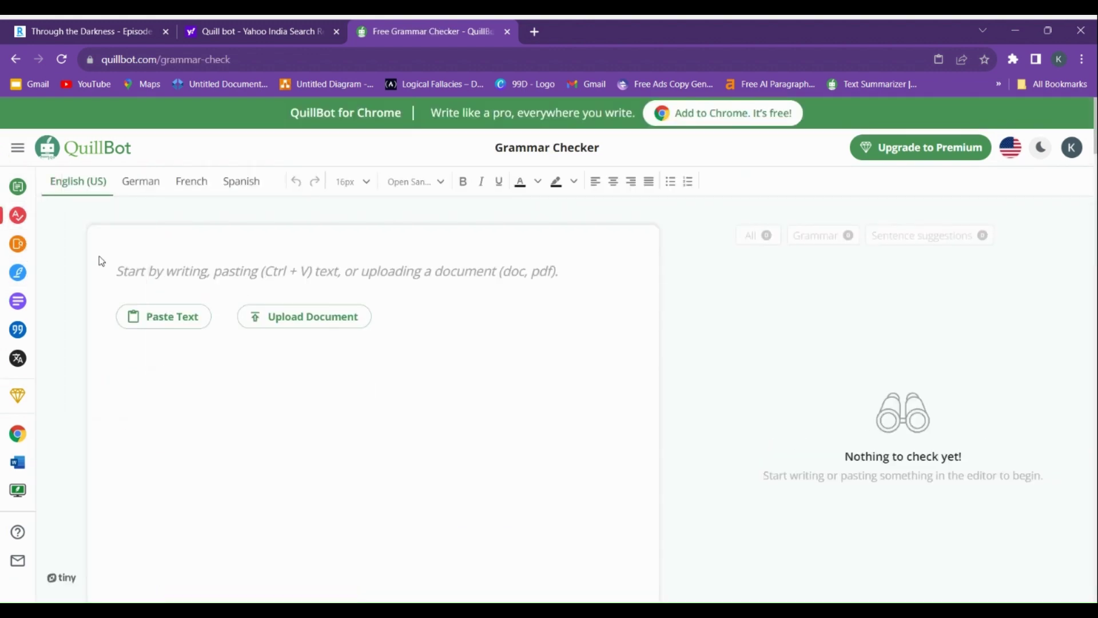
click(15, 194)
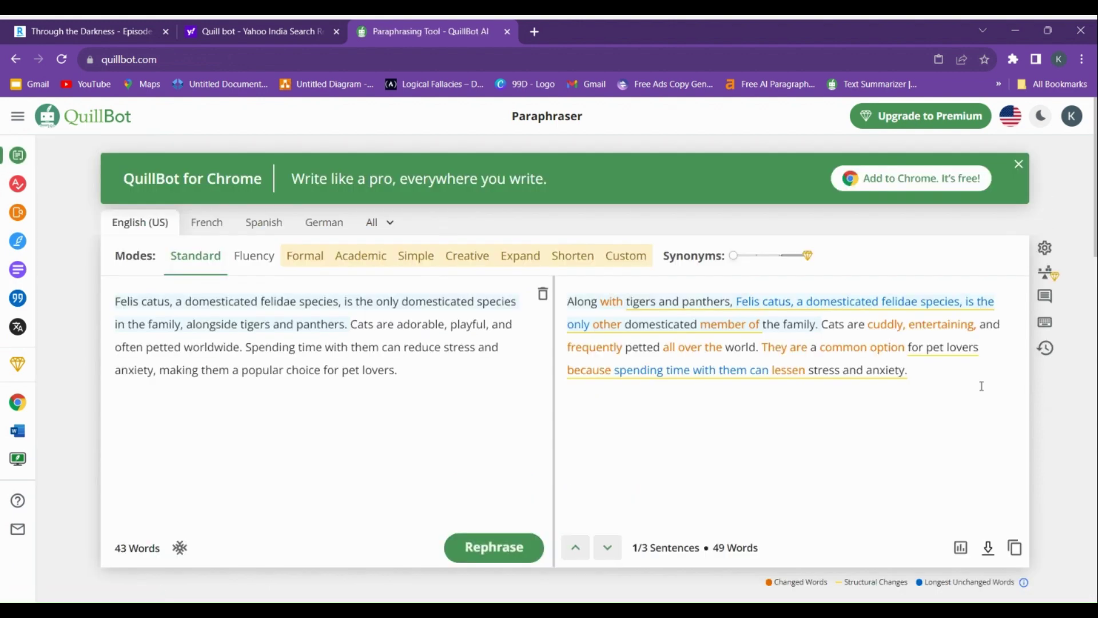
drag(913, 375, 503, 284)
key(ctrl+c)
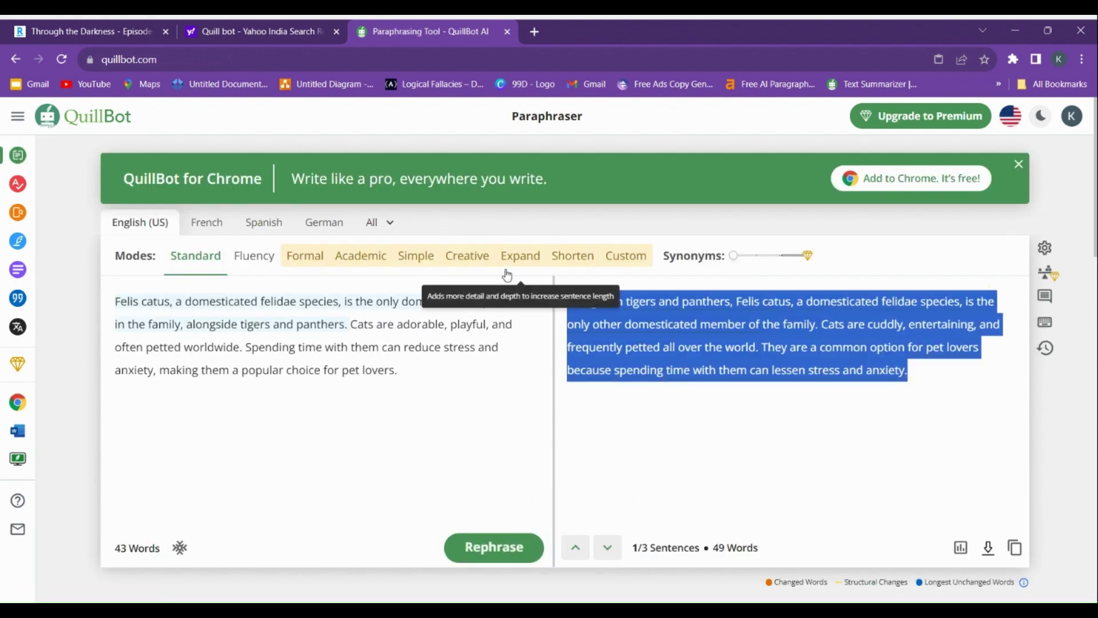
click(20, 196)
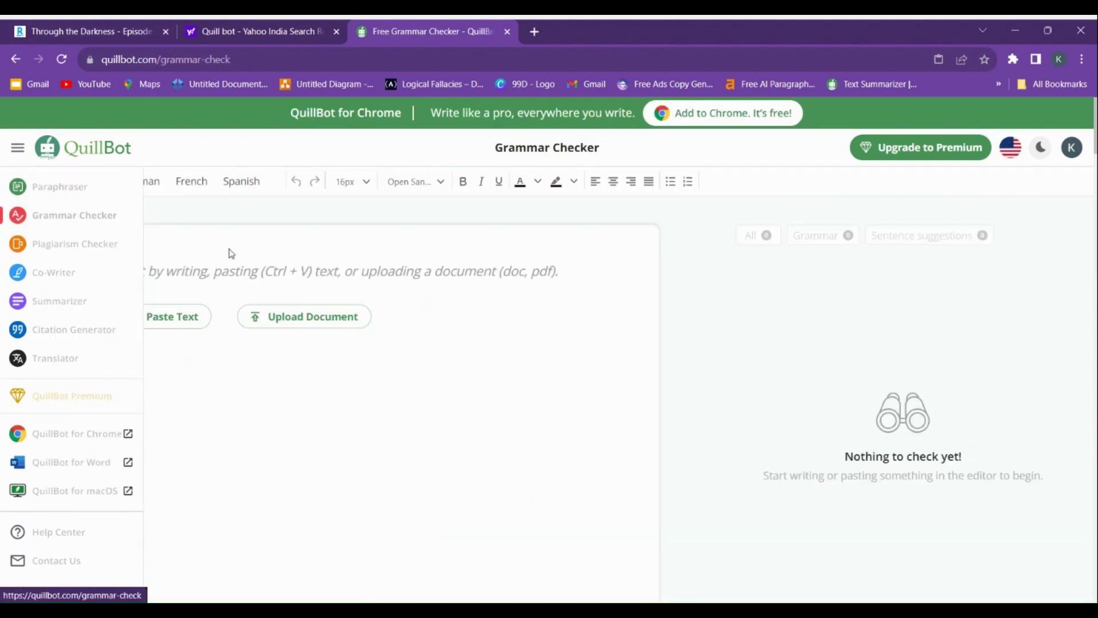
click(198, 317)
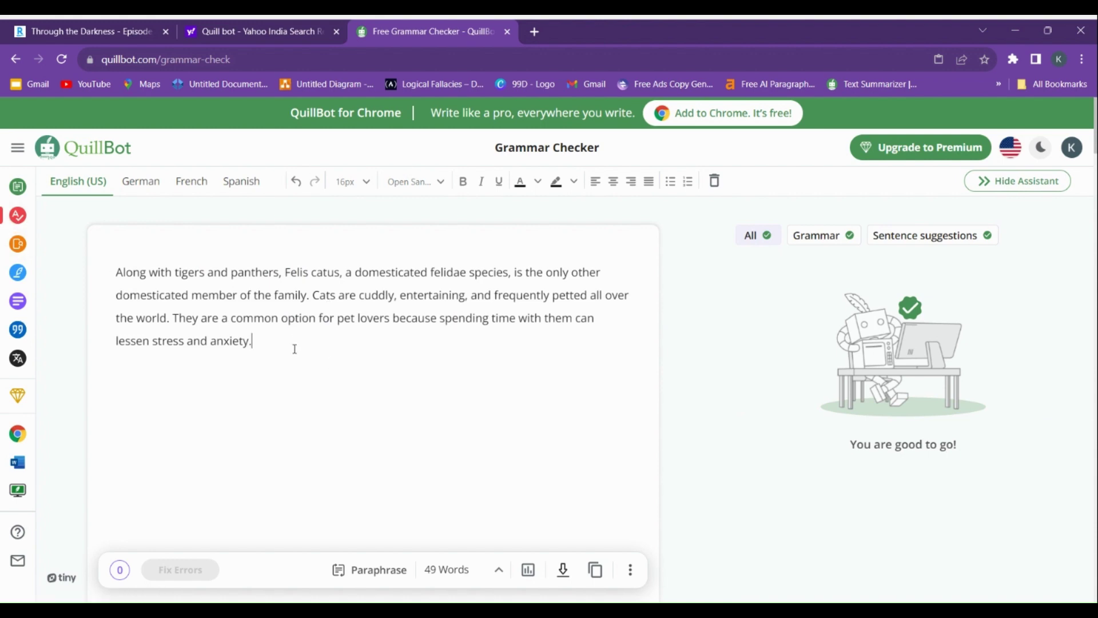
Open the Citation Generator, try to cite its own page address as a webpage source, and clear the entry.
click(20, 330)
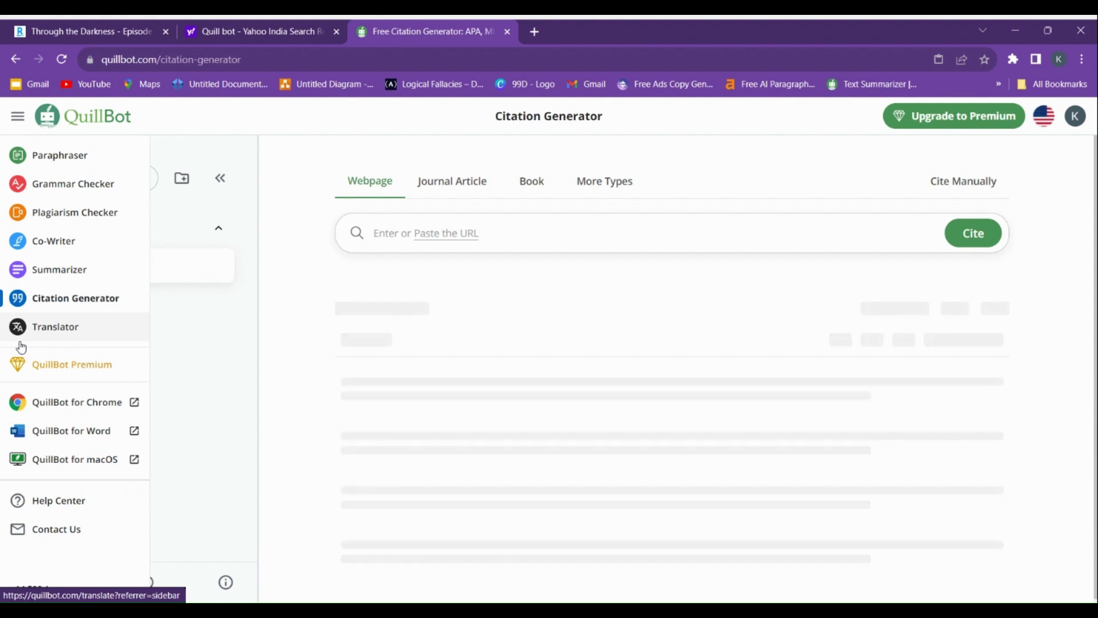
click(220, 63)
key(ctrl+c)
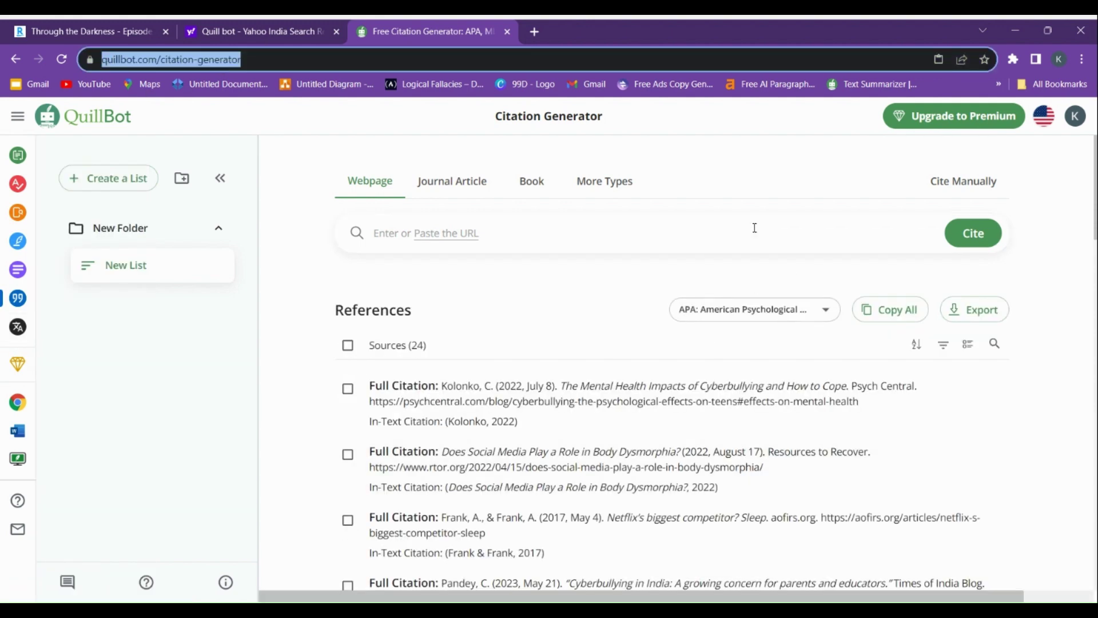
click(974, 234)
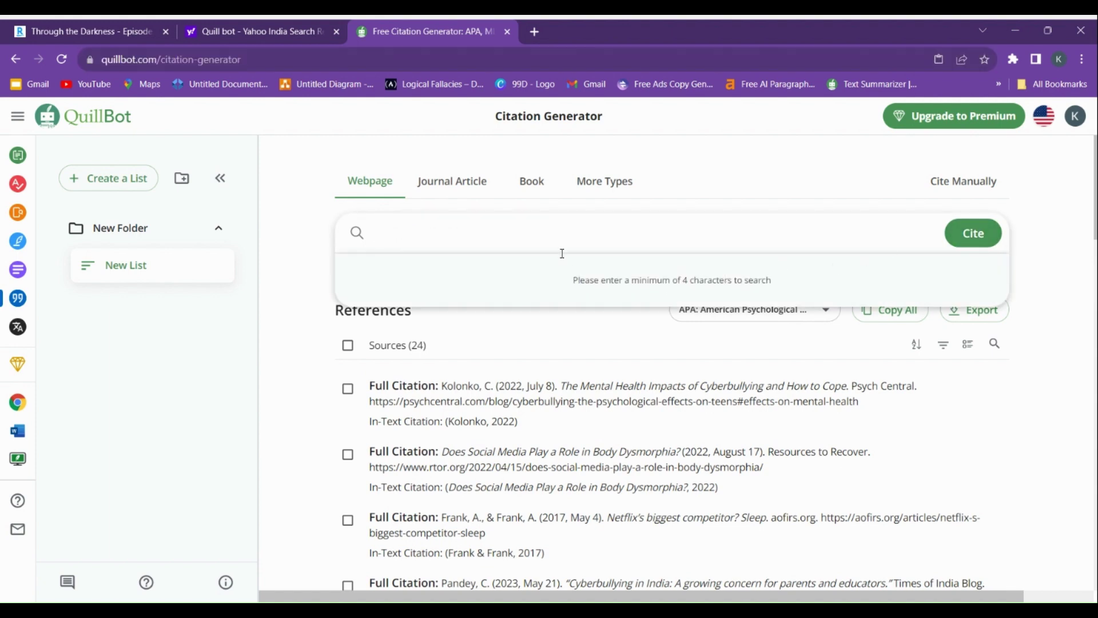
key(ctrl+v)
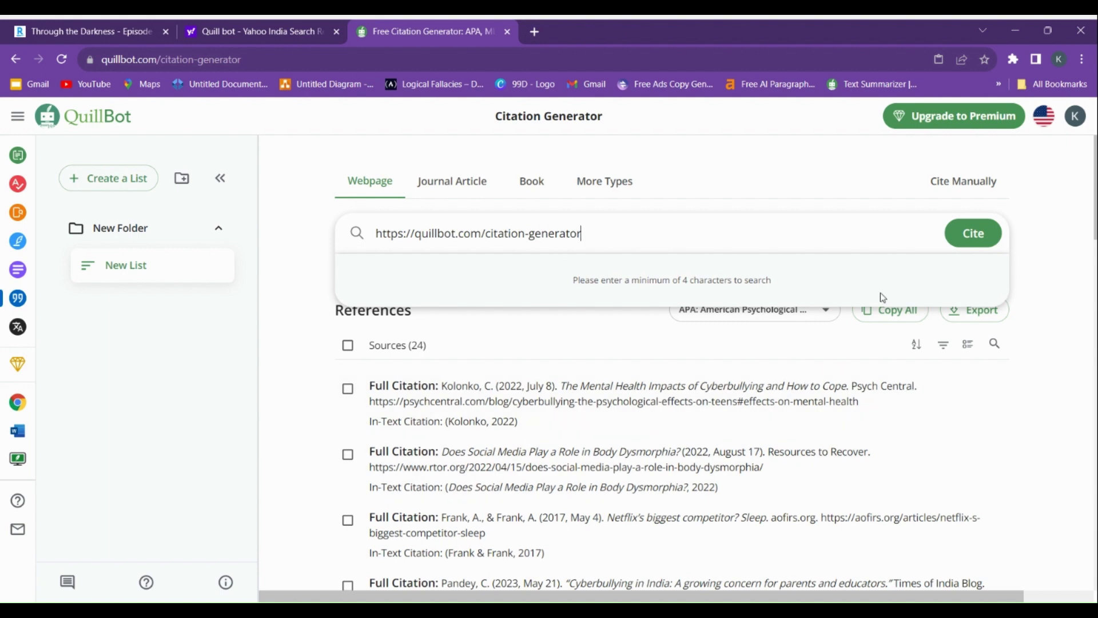
click(967, 234)
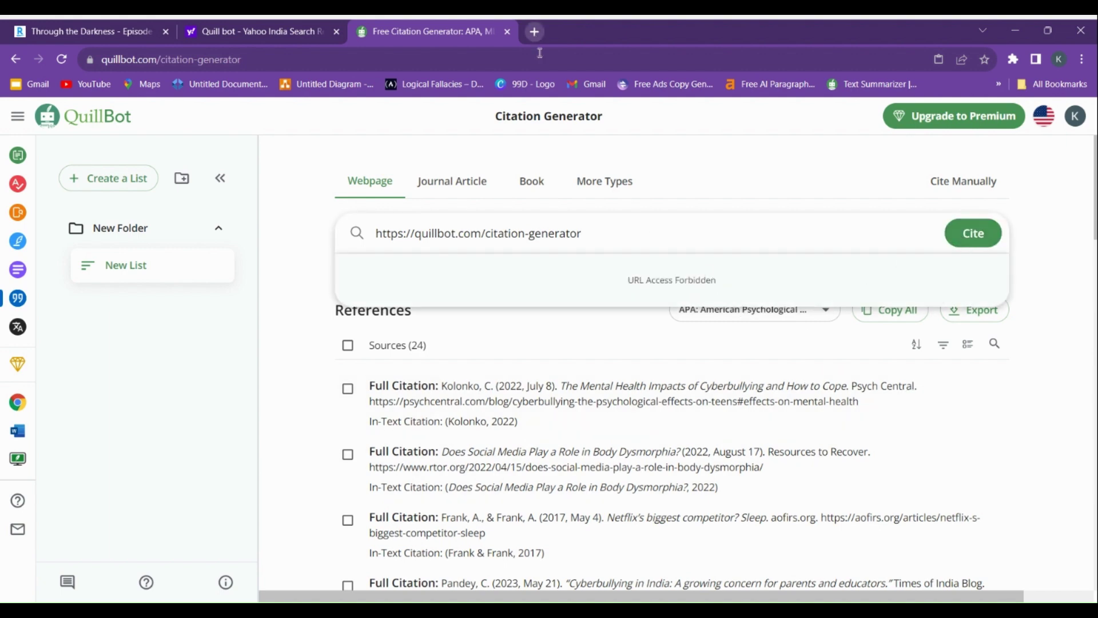
drag(606, 234, 254, 232)
key(BackSpace)
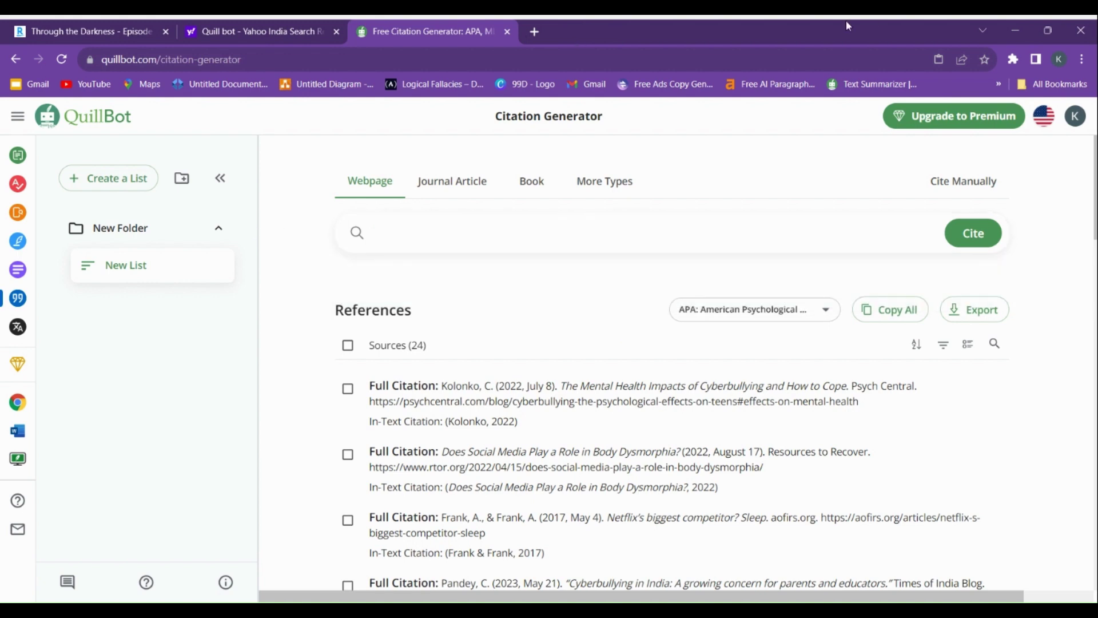
click(540, 30)
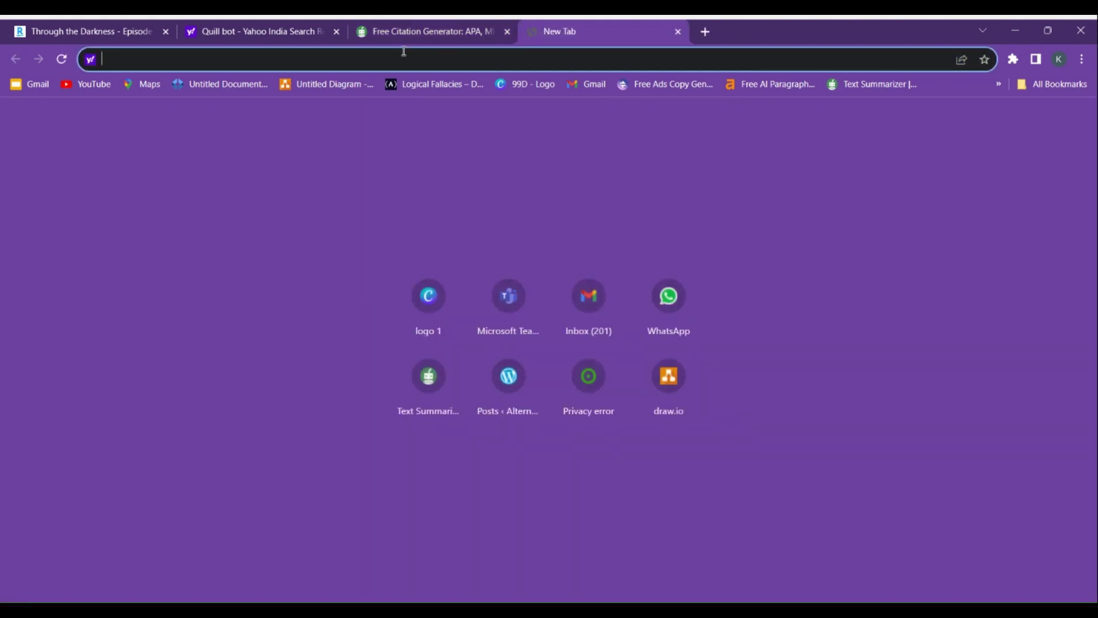
text(l)
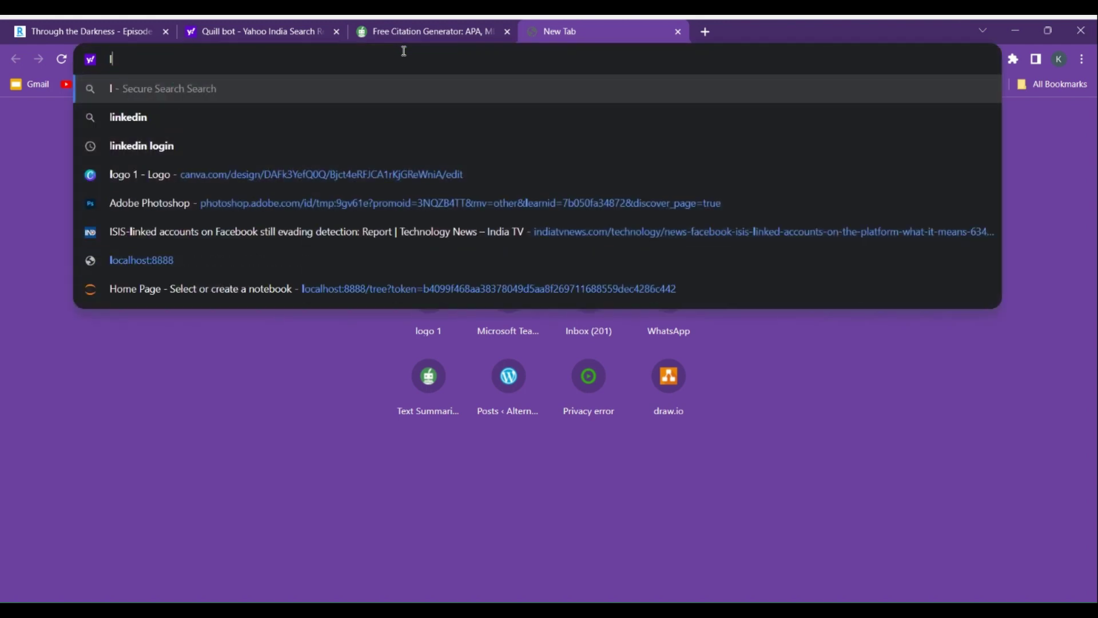
click(401, 231)
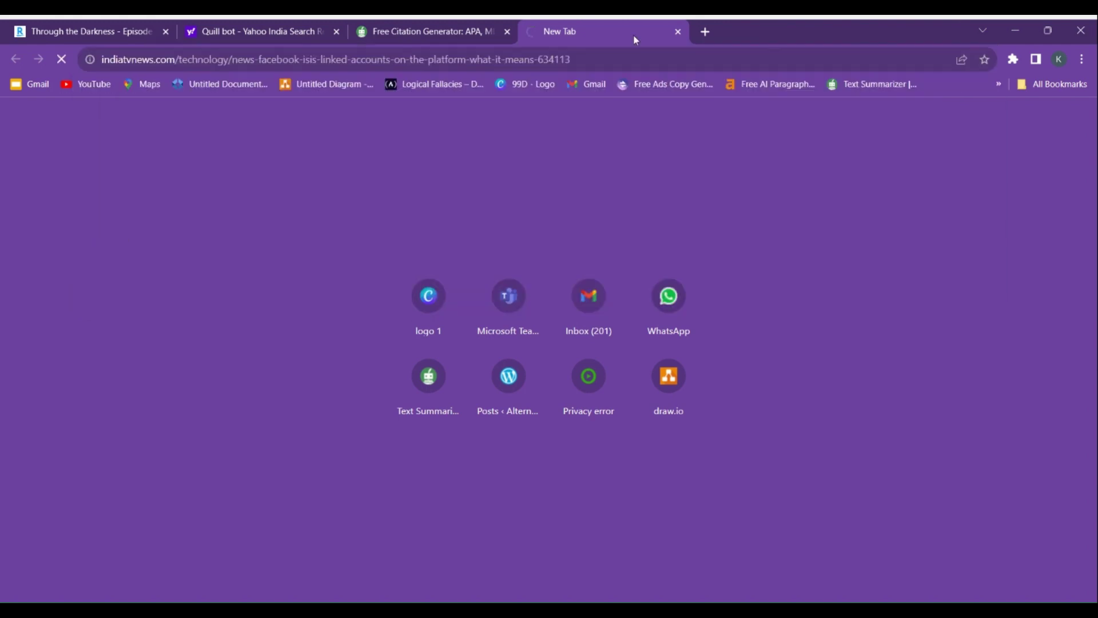
click(678, 32)
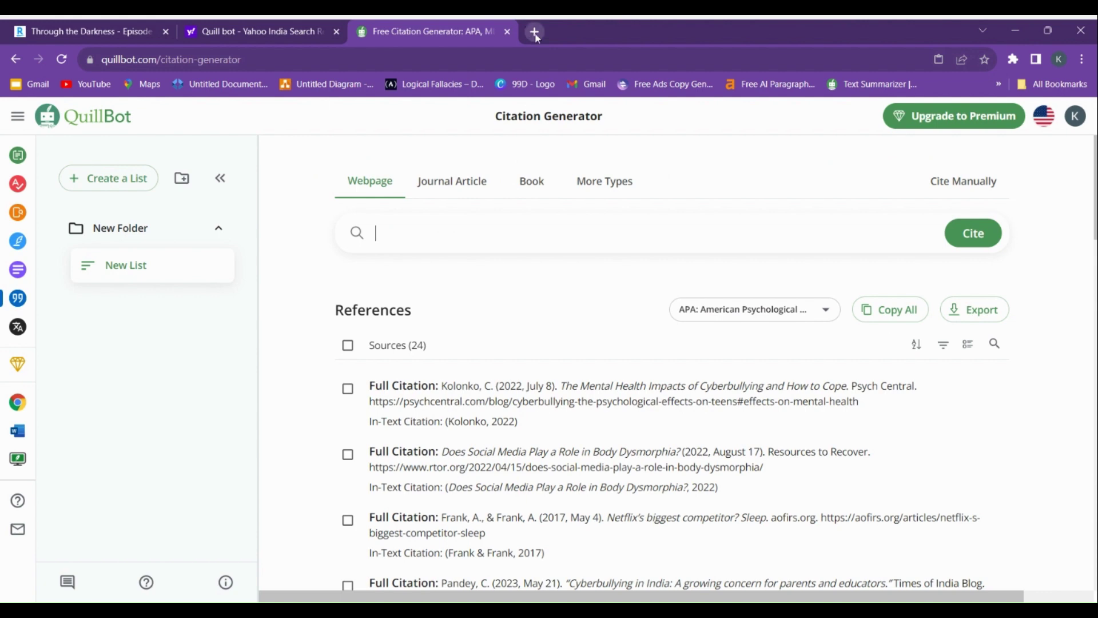
Search the web for "physical education" in a new browser tab.
click(535, 31)
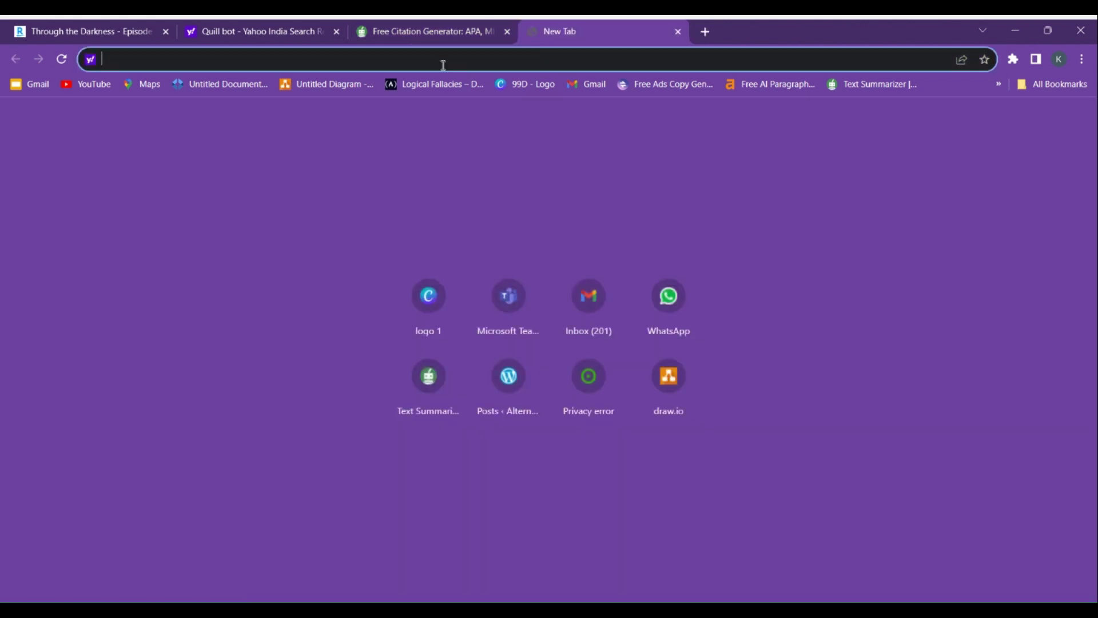
text(phy)
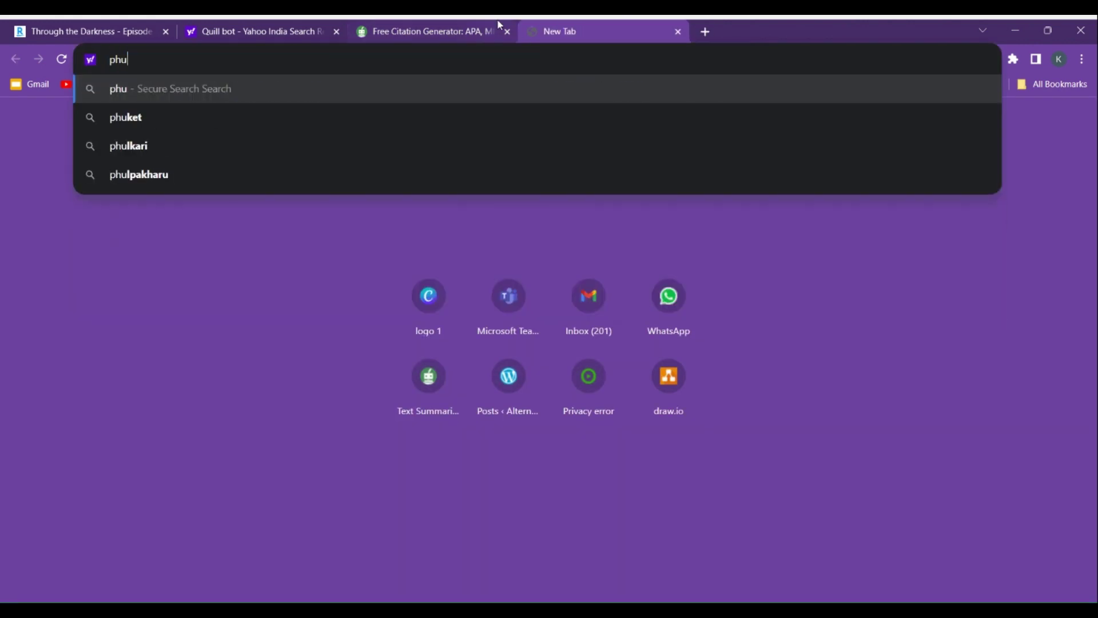
text(sica)
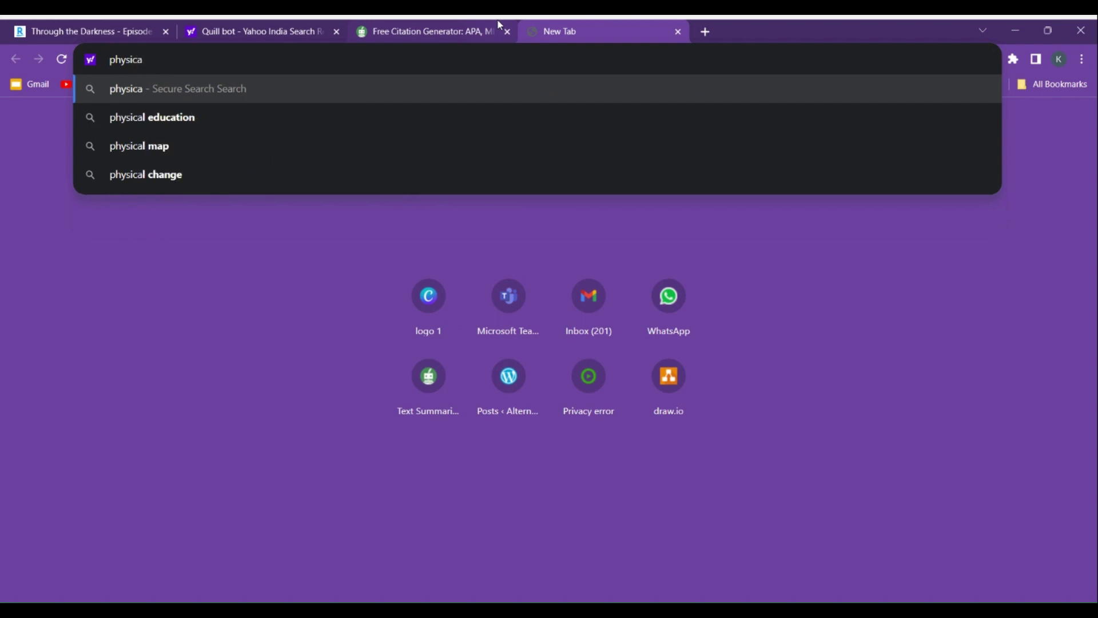
click(190, 116)
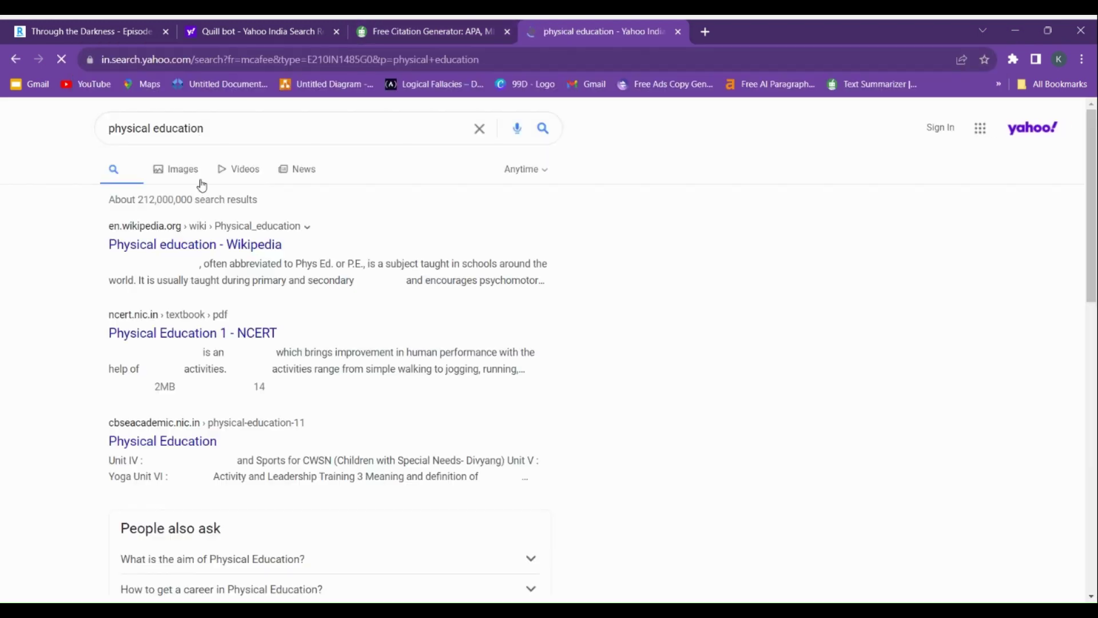
Try to cite the cbseacademic.nic.in search result physical-education-11.pdf by its address in the Citation Generator, and clear the entry.
click(183, 440)
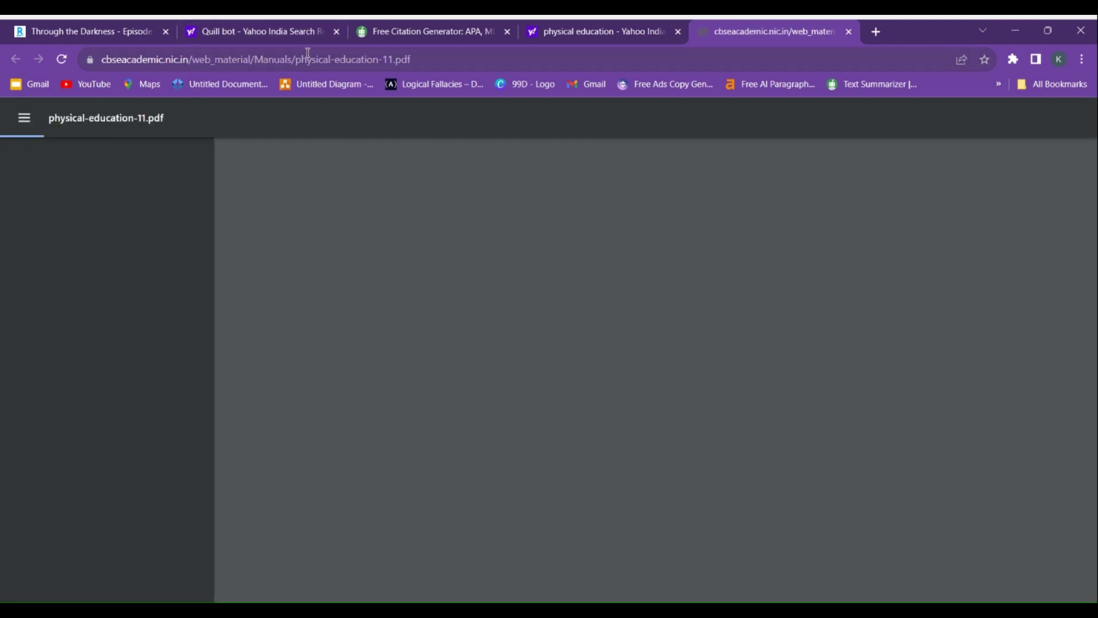
click(311, 64)
key(ctrl+c)
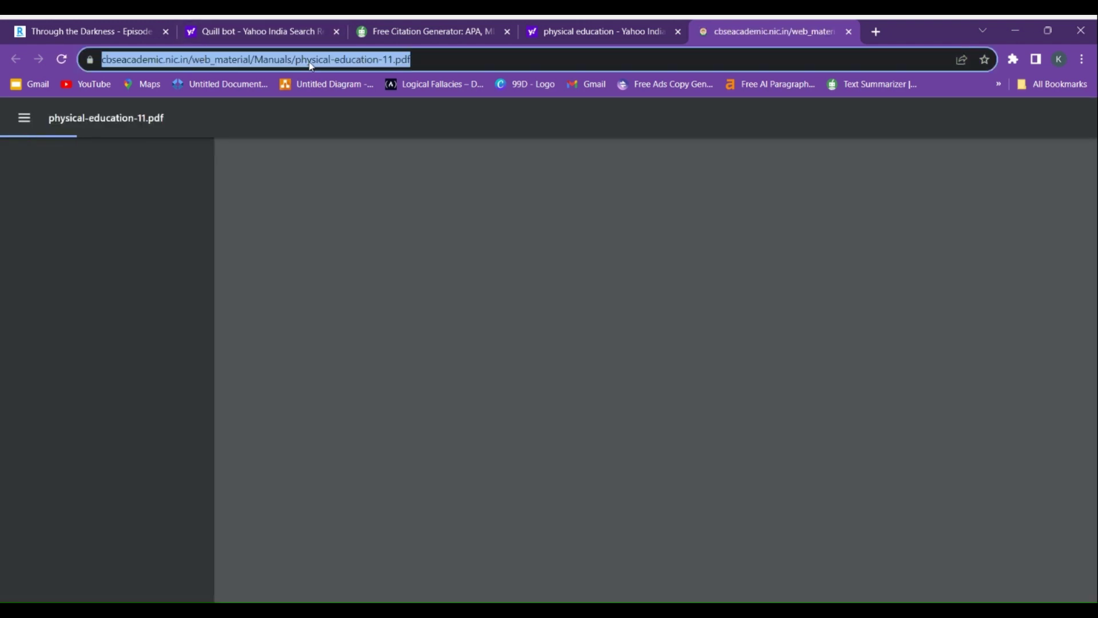
click(468, 29)
click(849, 31)
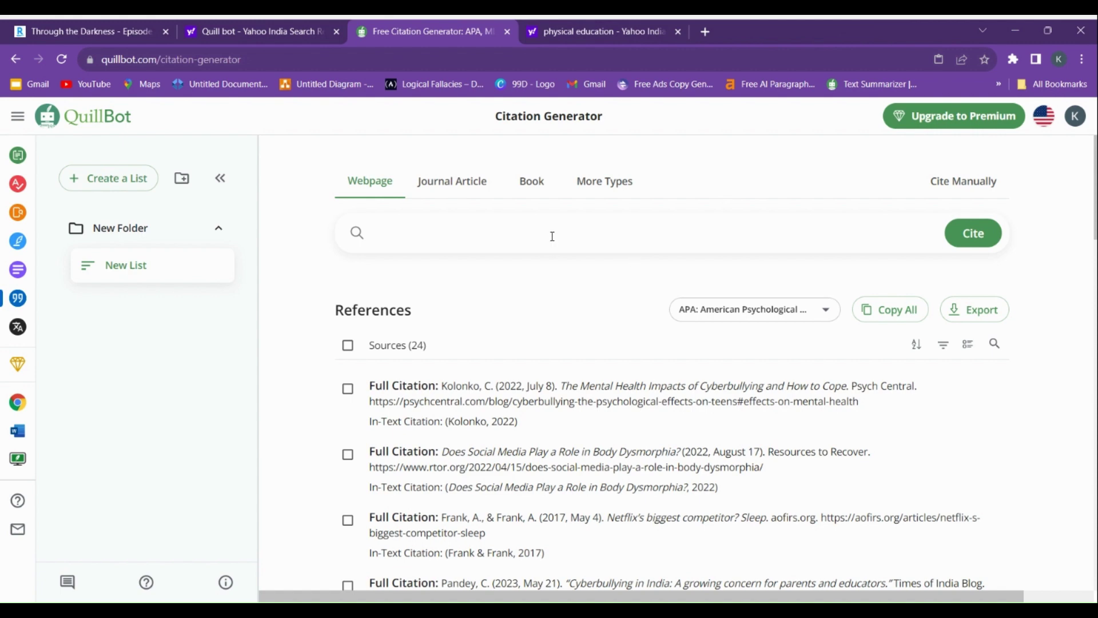
key(ctrl+v)
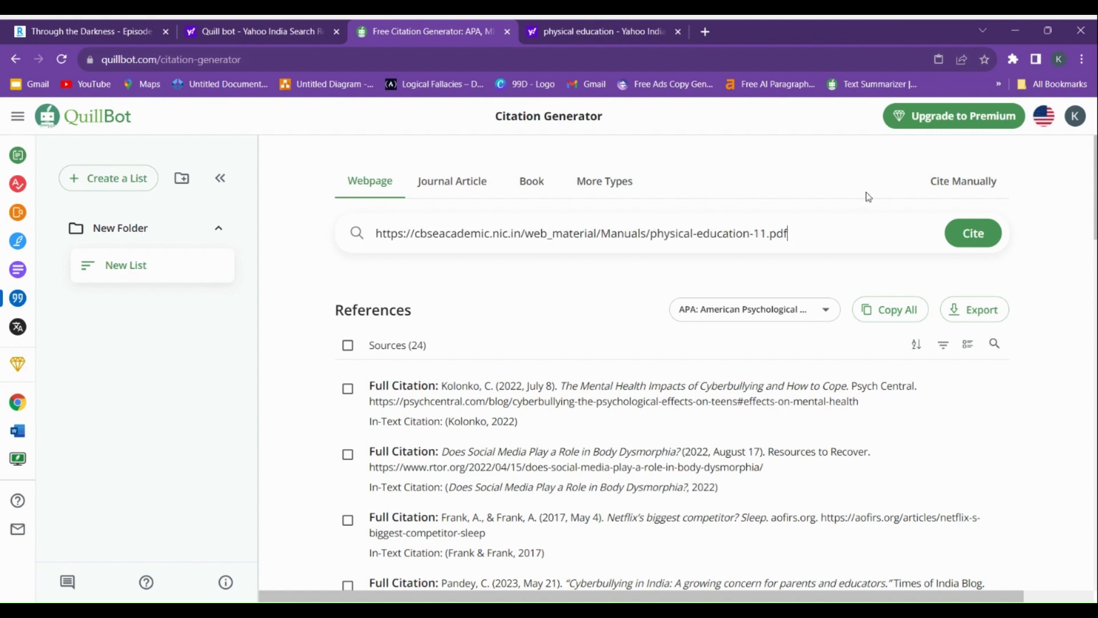
click(965, 234)
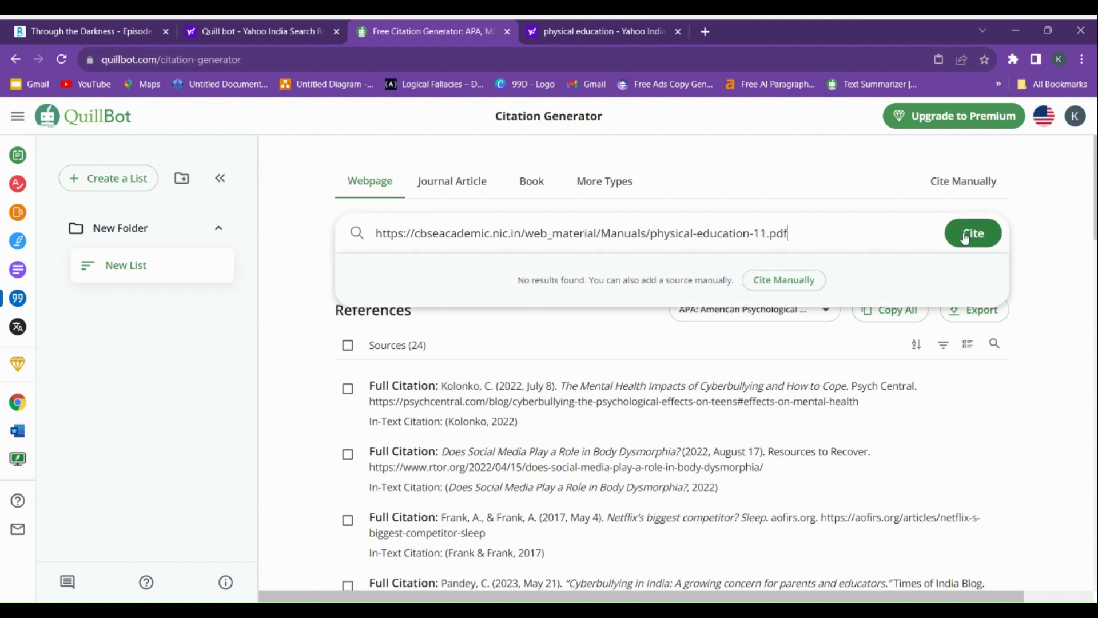
drag(789, 232, 359, 237)
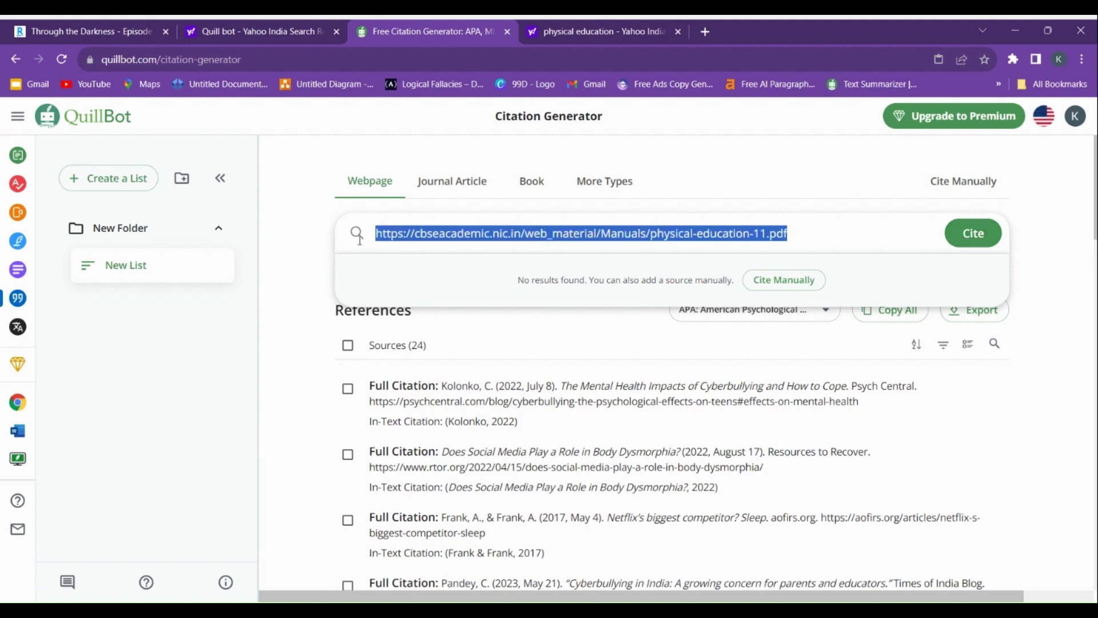
key(BackSpace)
Open the CDC Healthy Schools physical education page from the search results and copy its web address.
click(595, 31)
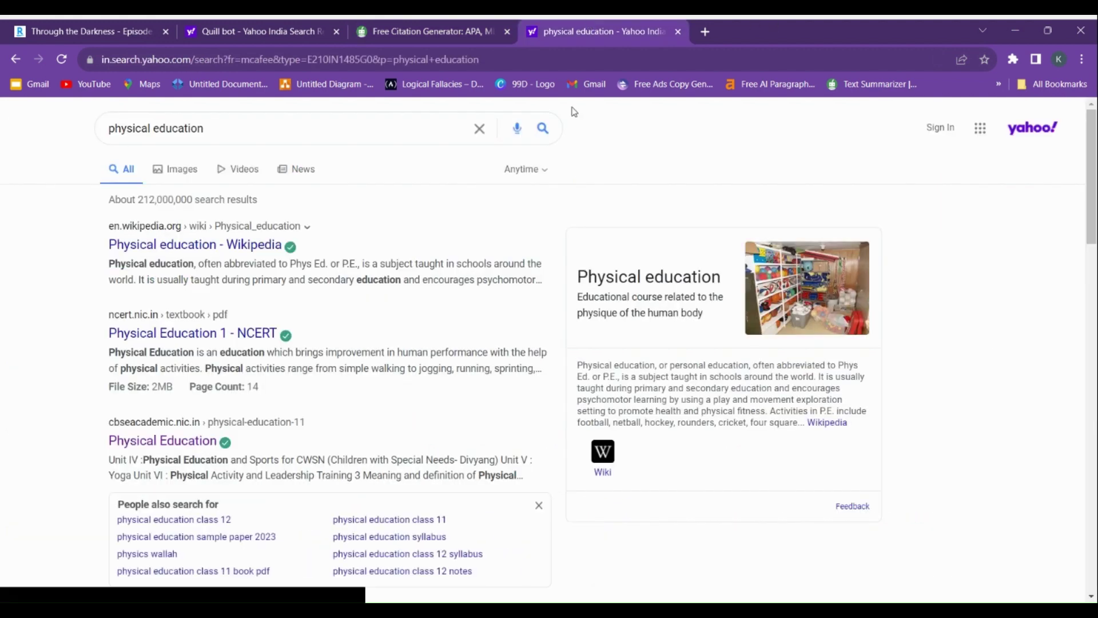
scroll(257, 372, down, 15)
scroll(261, 378, up, 8)
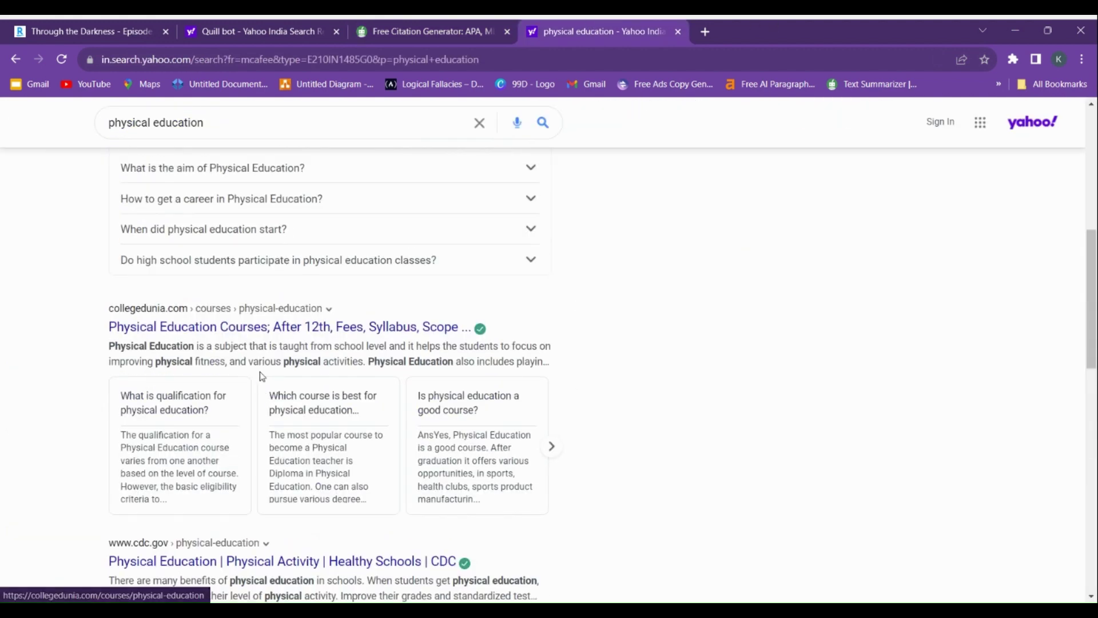
click(350, 563)
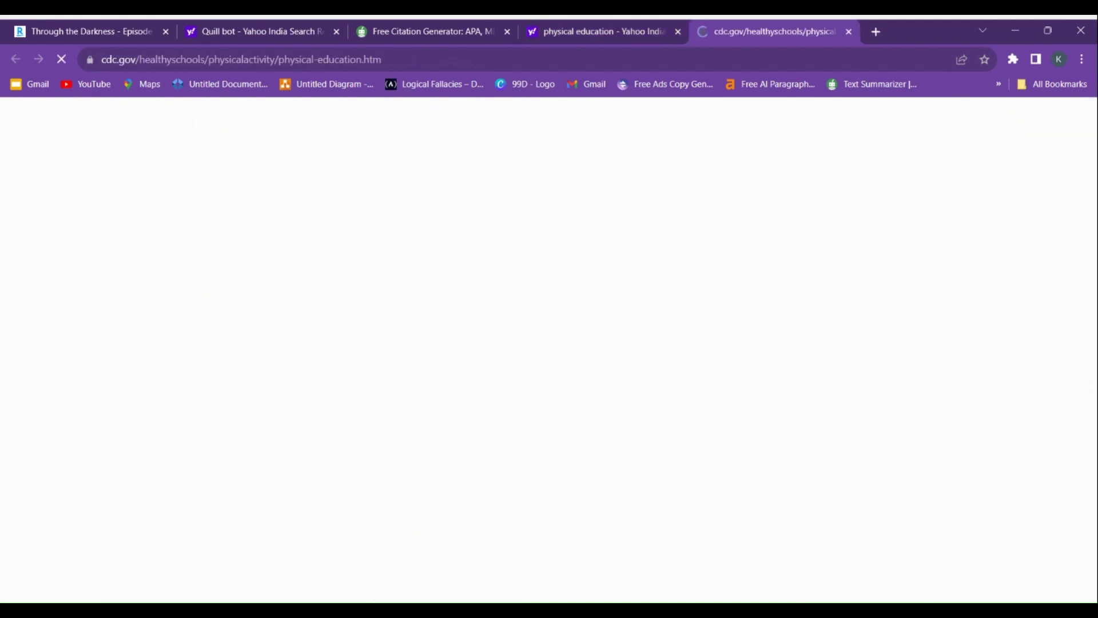
click(365, 57)
key(ctrl+c)
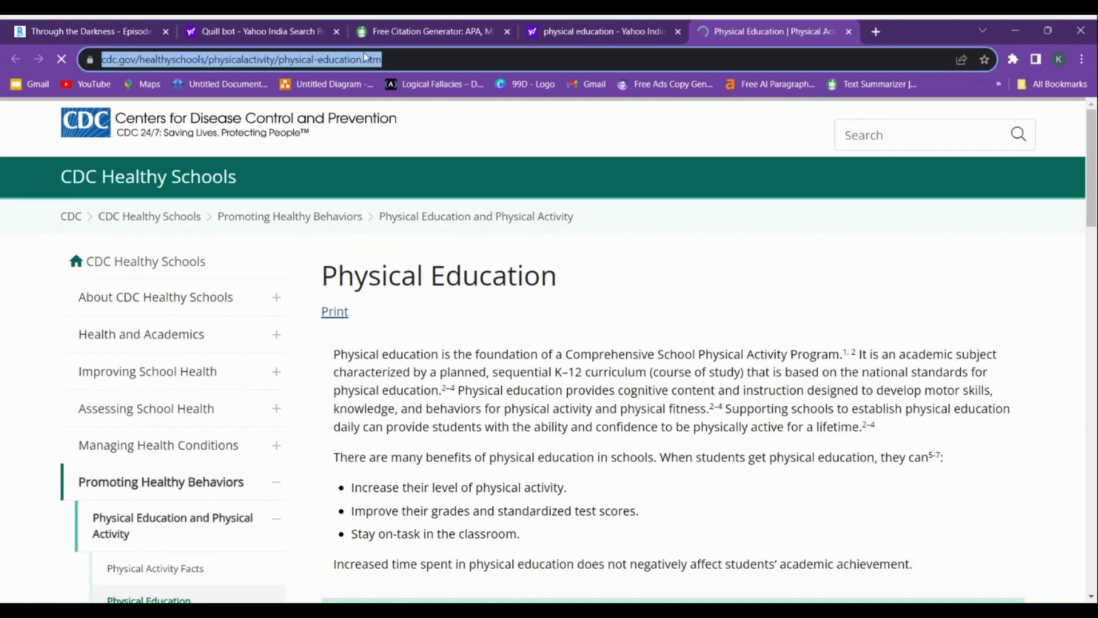
Cite the copied CDC page address in the Citation Generator, add the matching webpage to the references, and copy its full citation.
click(433, 27)
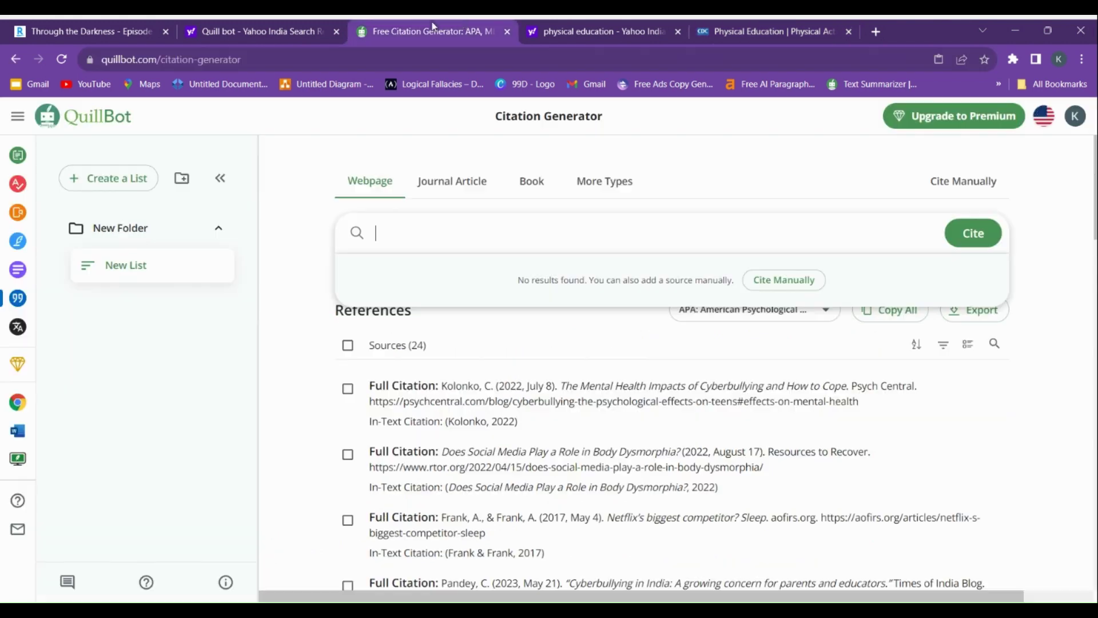
click(848, 31)
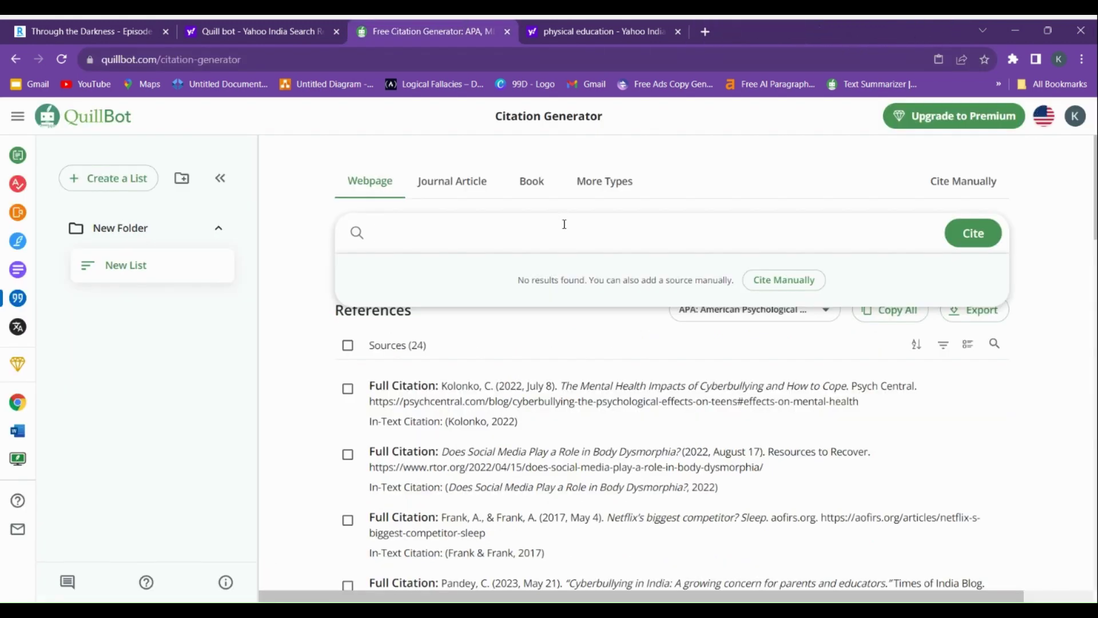
key(ctrl+v)
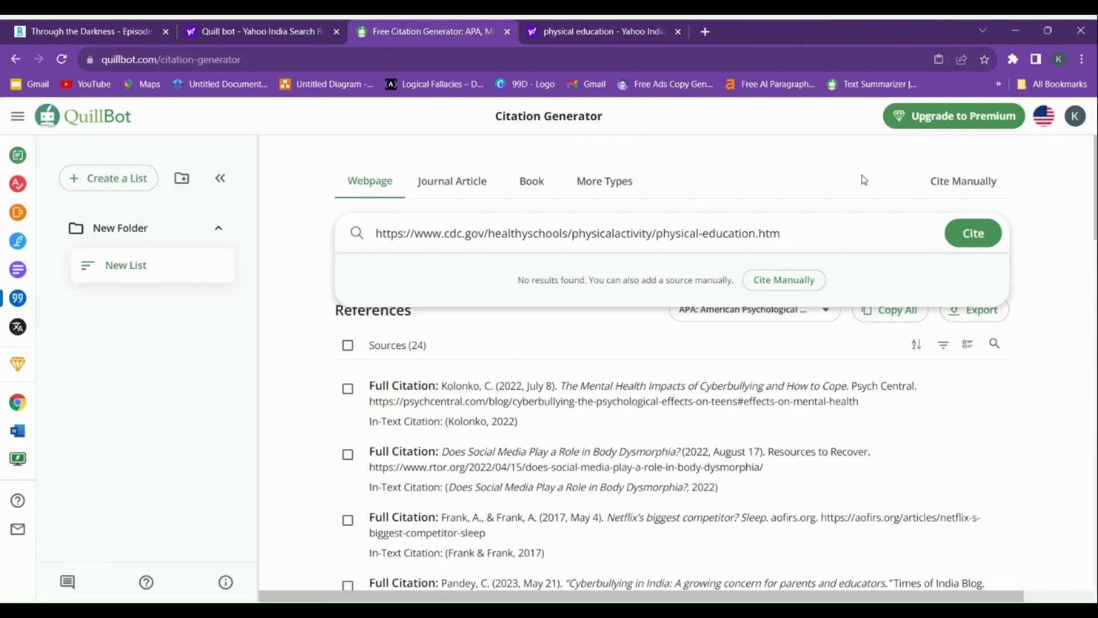
click(977, 235)
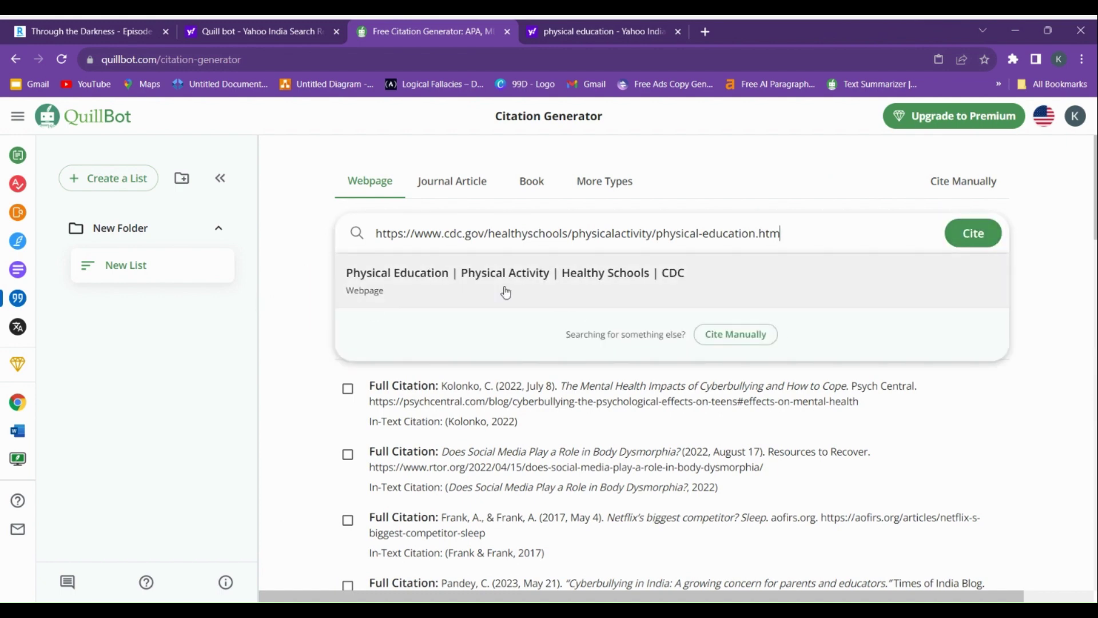
click(569, 278)
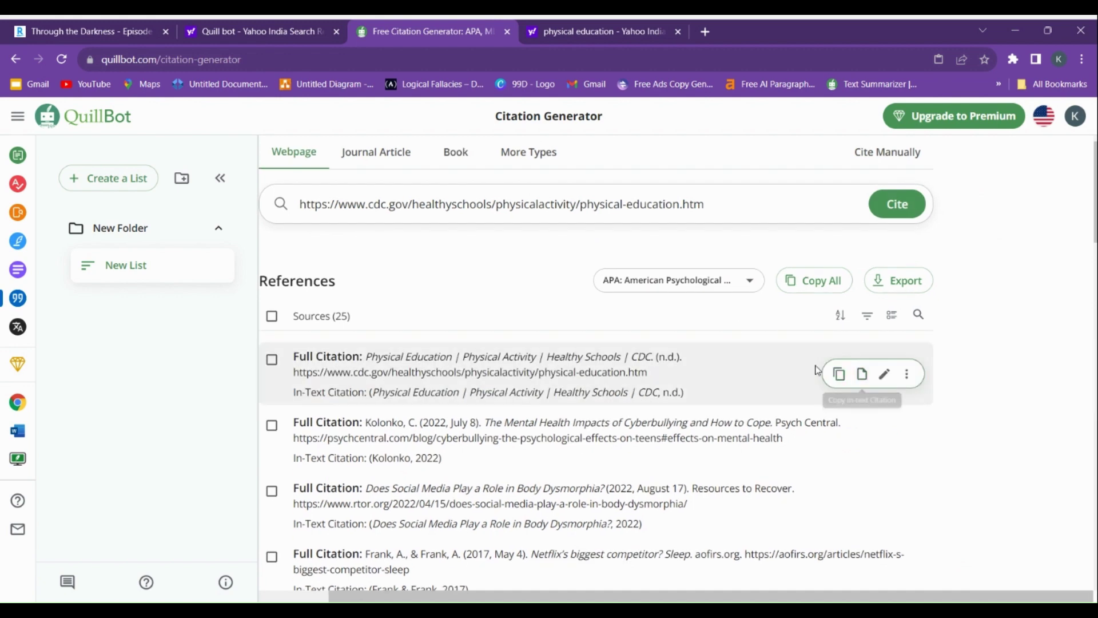
click(838, 375)
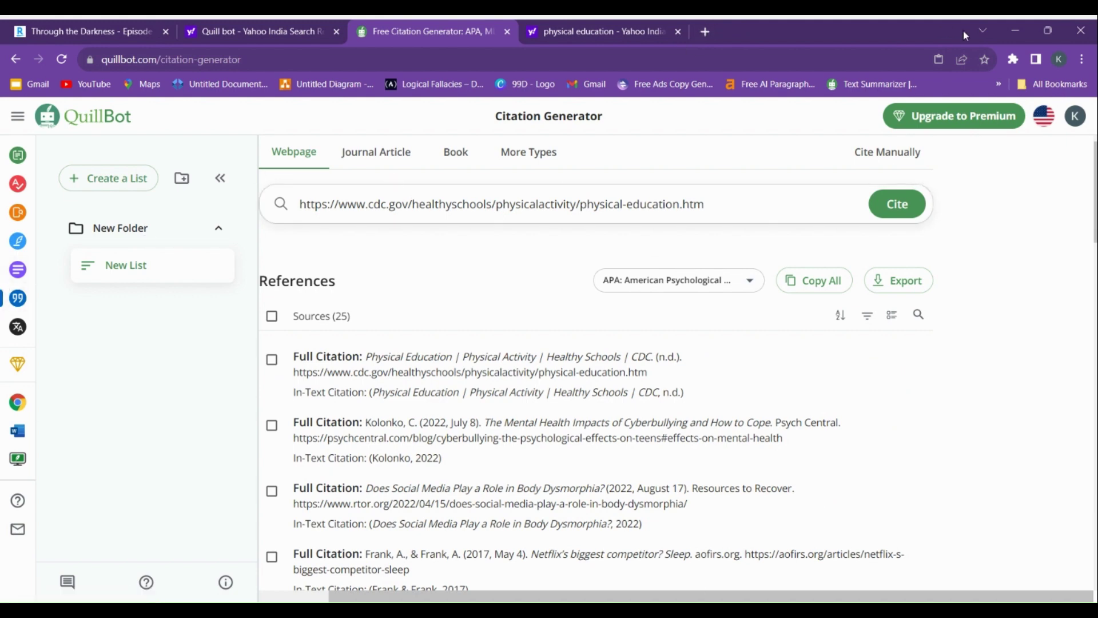
Delete the CDC "Physical Education | Physical Activity | Healthy Schools" citation from the references list.
mouse_move(784, 404)
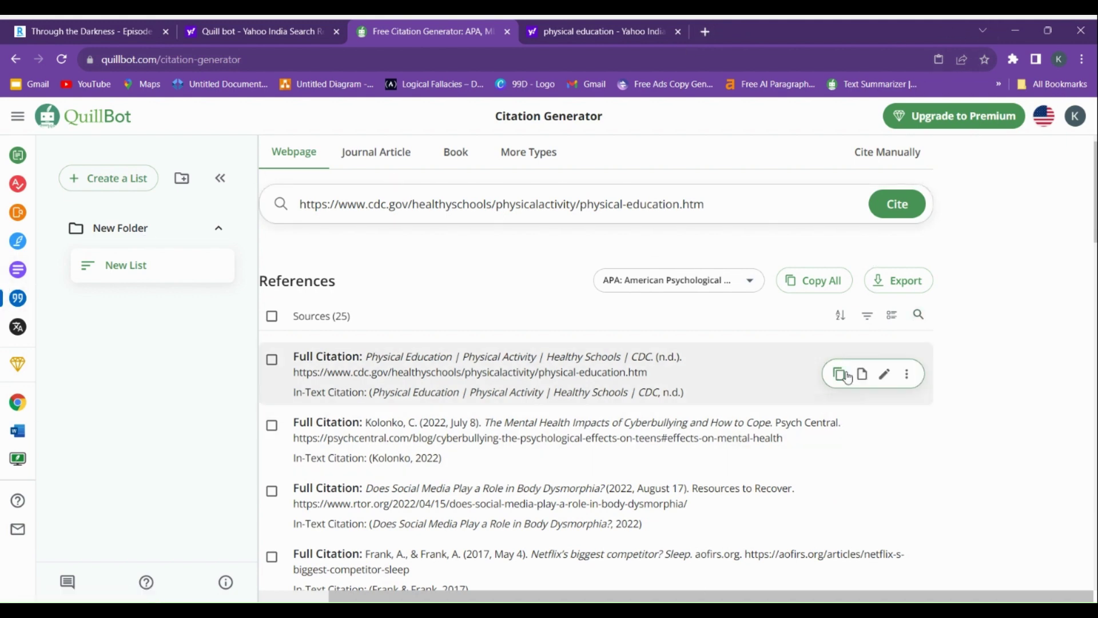
click(906, 374)
click(869, 485)
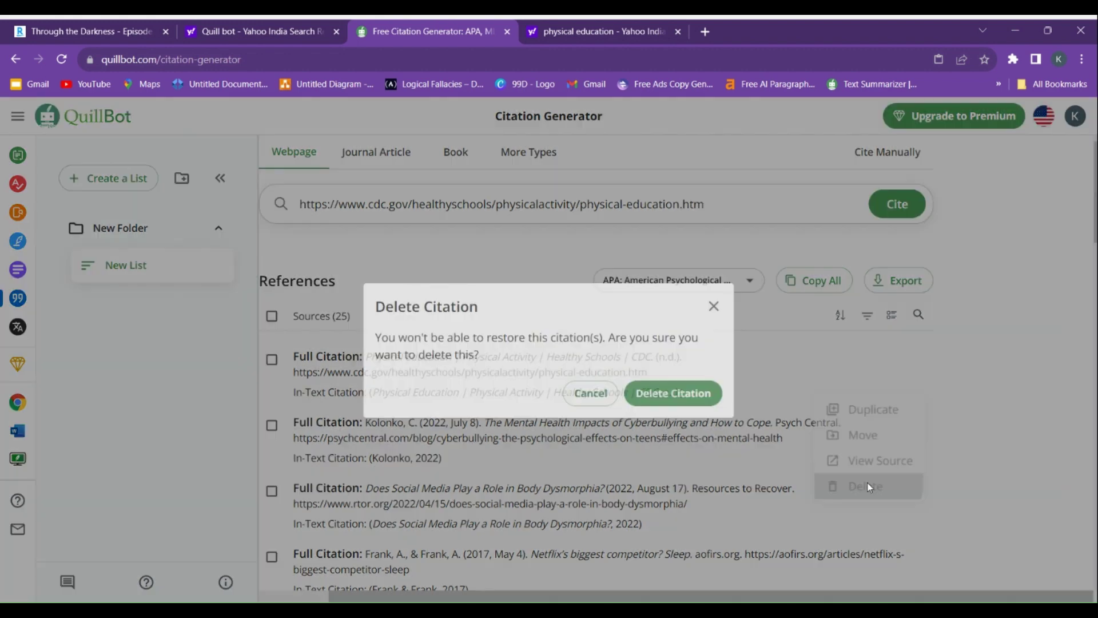
click(656, 397)
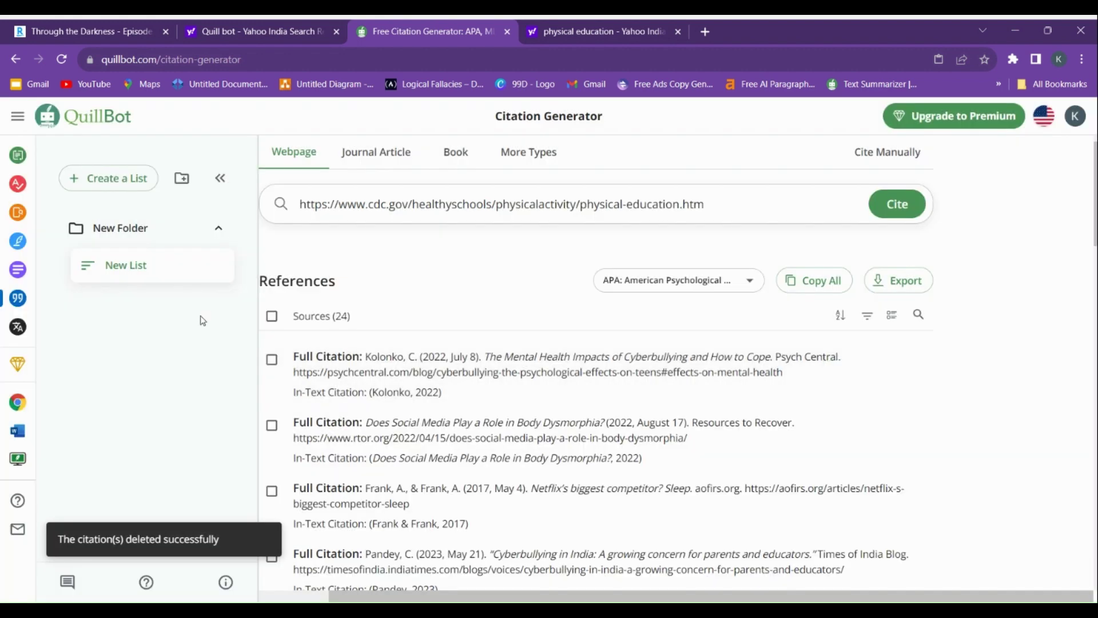
Open QuillBot's Translator, and switch from it to the Summarizer.
click(18, 329)
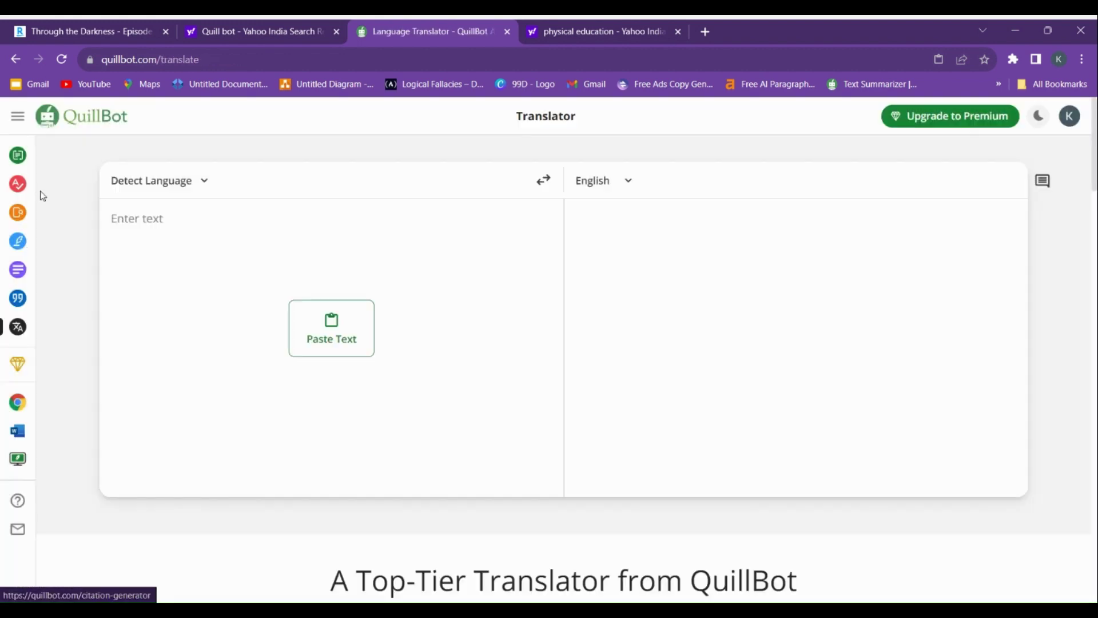
mouse_move(35, 183)
click(36, 269)
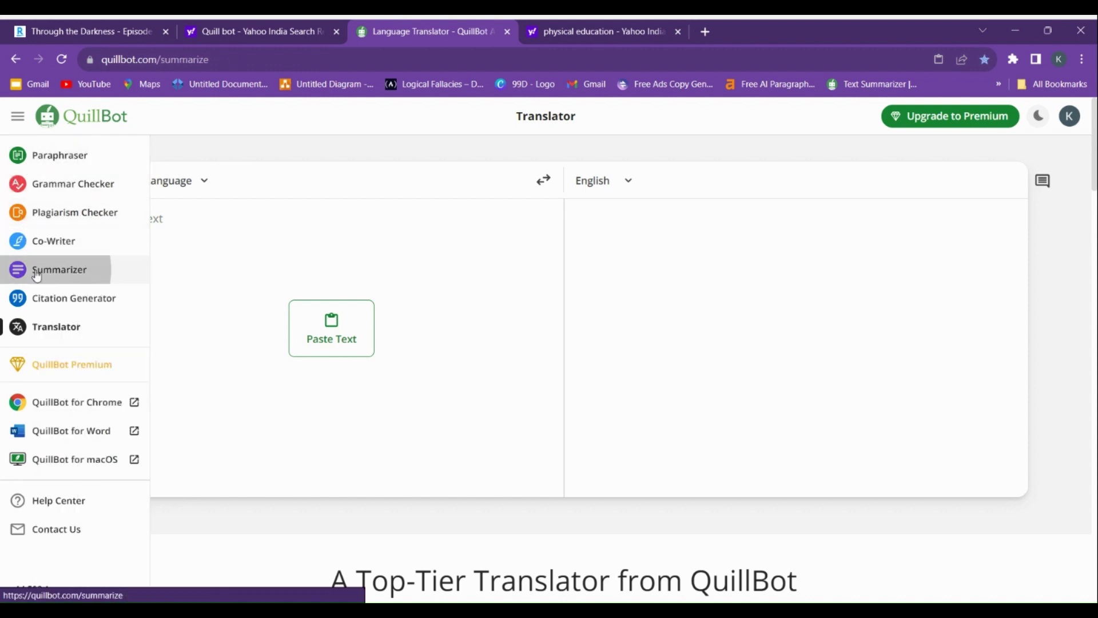
Copy the full cat paragraph from the Summarizer and paste it into the Translator as the source text.
drag(455, 352, 114, 297)
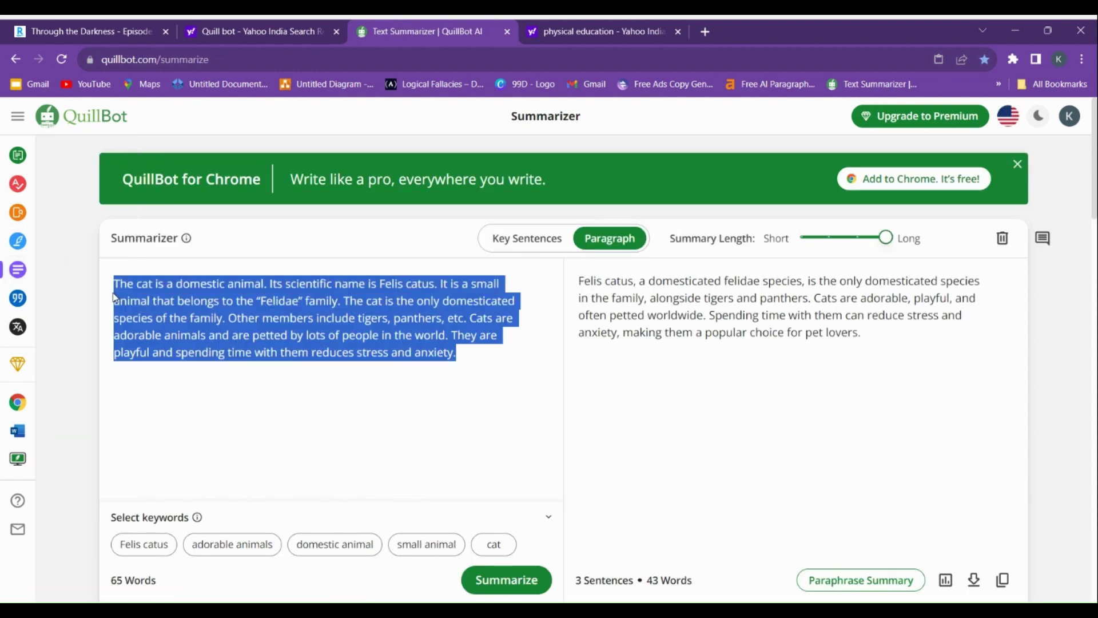
click(22, 326)
click(292, 330)
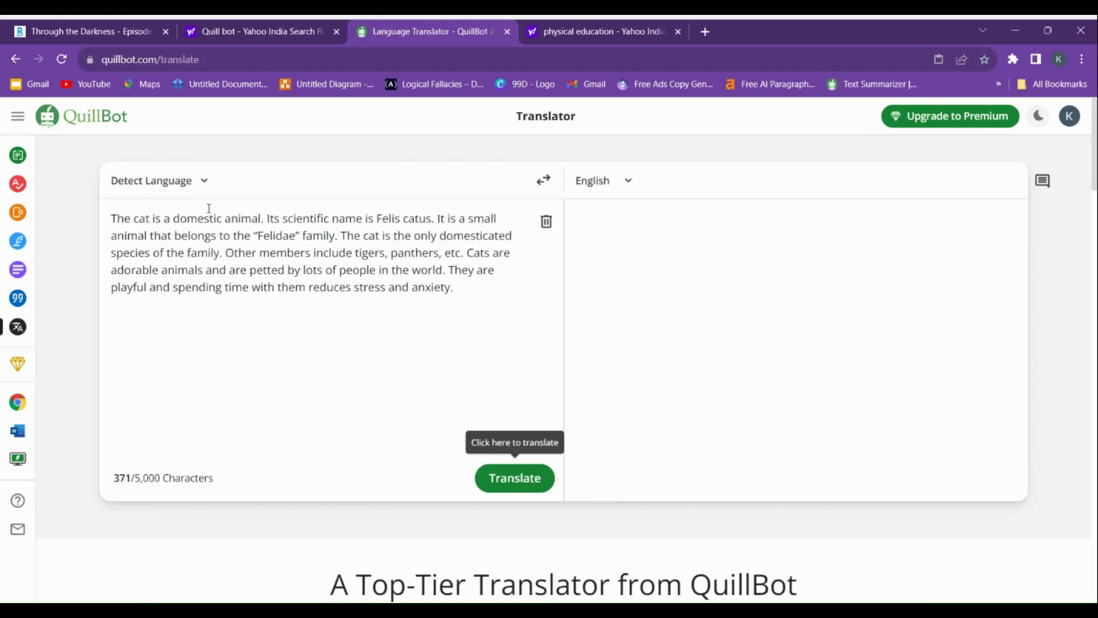
Translate the cat paragraph into Hindi, and switch the target language to Bengali.
click(625, 182)
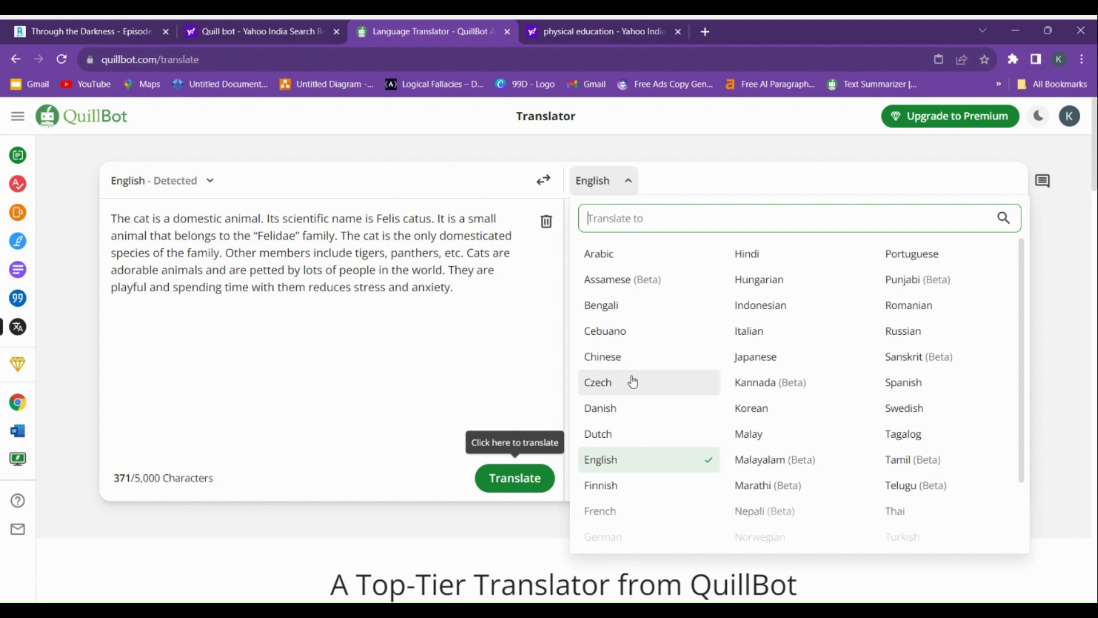
click(754, 252)
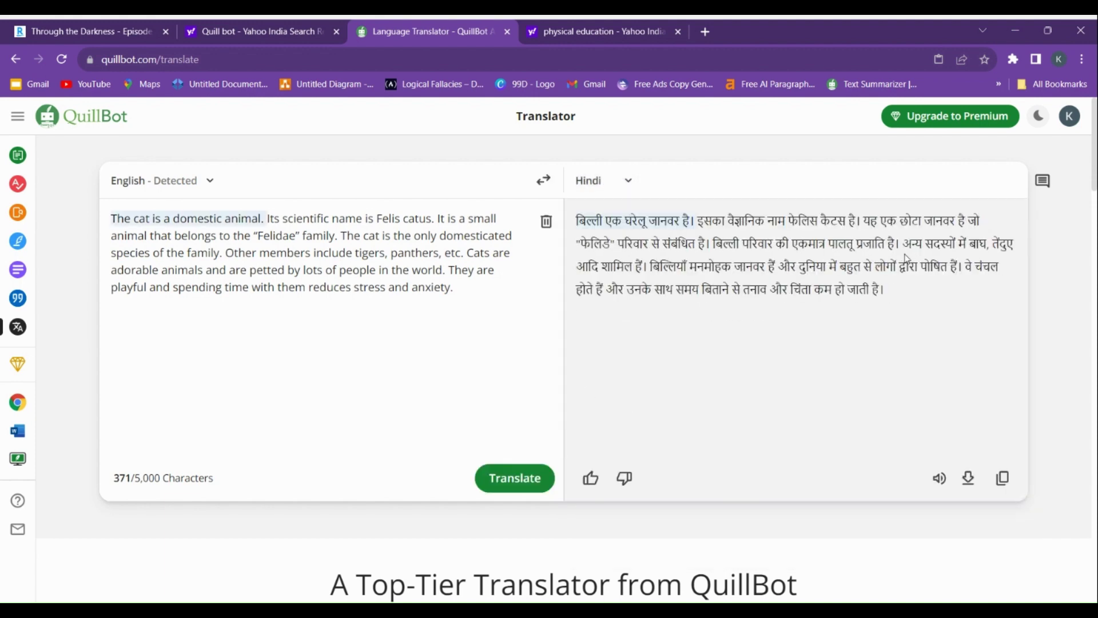
click(629, 183)
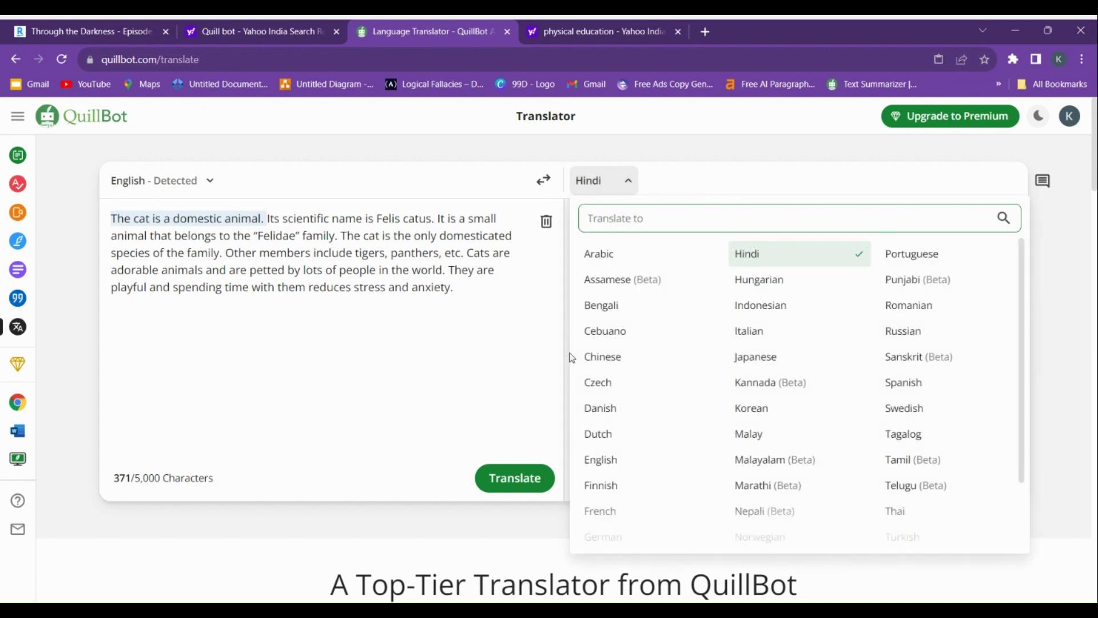
click(613, 309)
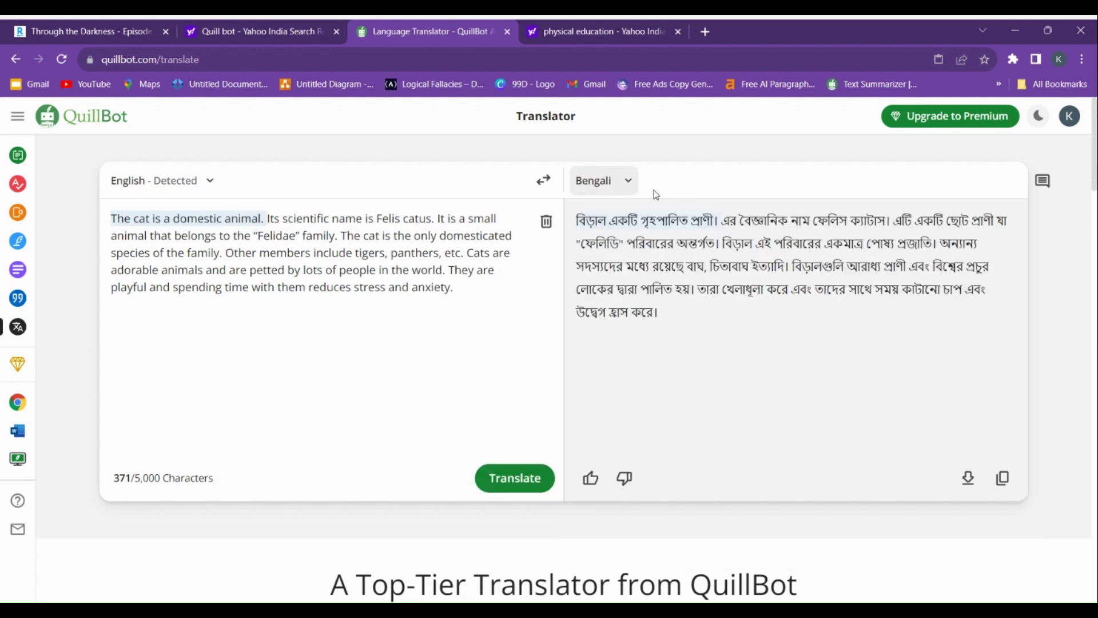
Change the translation's target language to Chinese, and switch it to Korean.
click(612, 179)
click(601, 359)
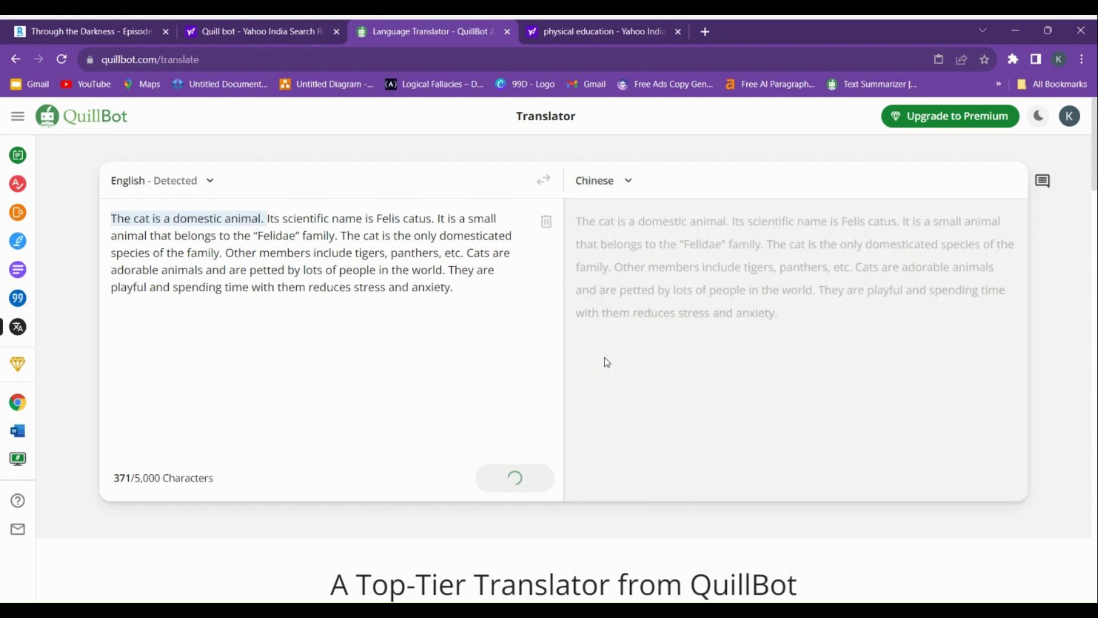
click(607, 182)
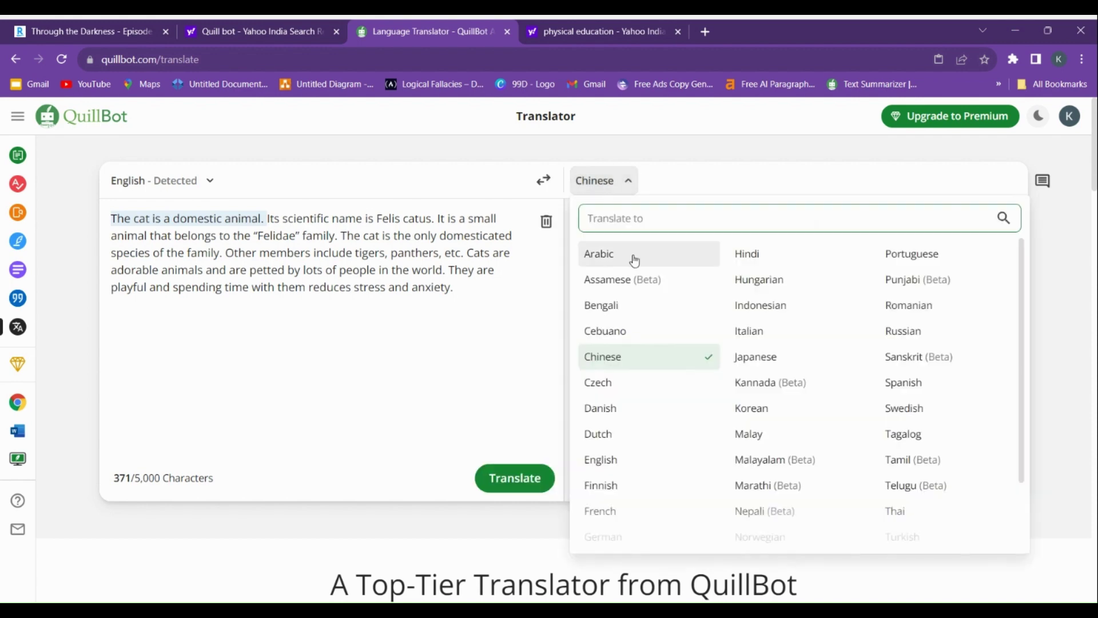
click(770, 418)
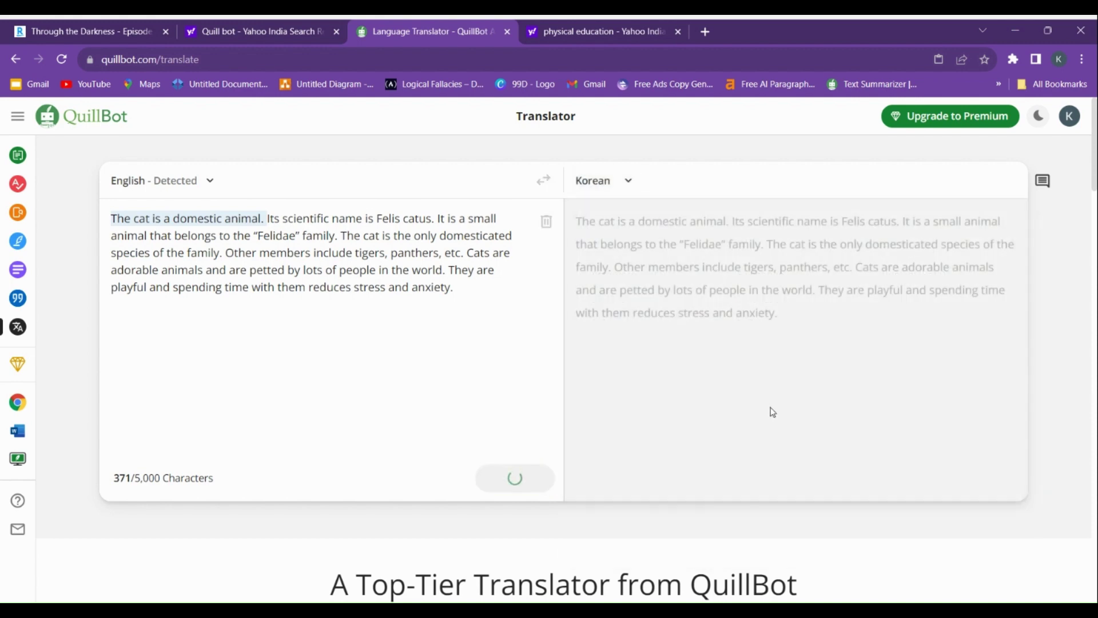
Look through the available target languages and translate the cat paragraph into Bengali again.
click(604, 182)
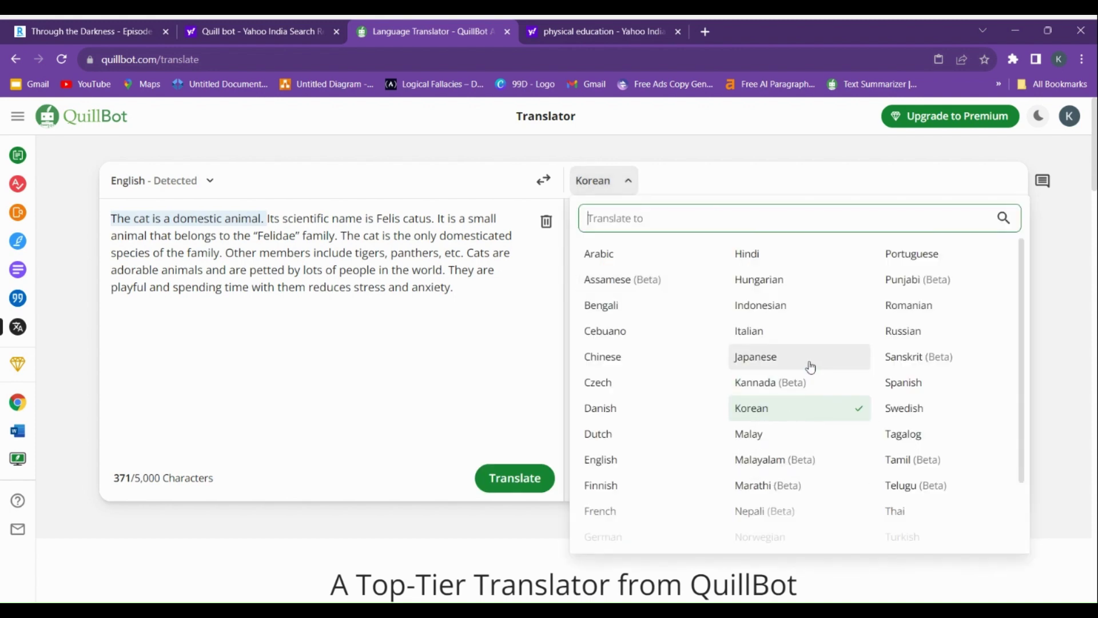
scroll(809, 366, down, 5)
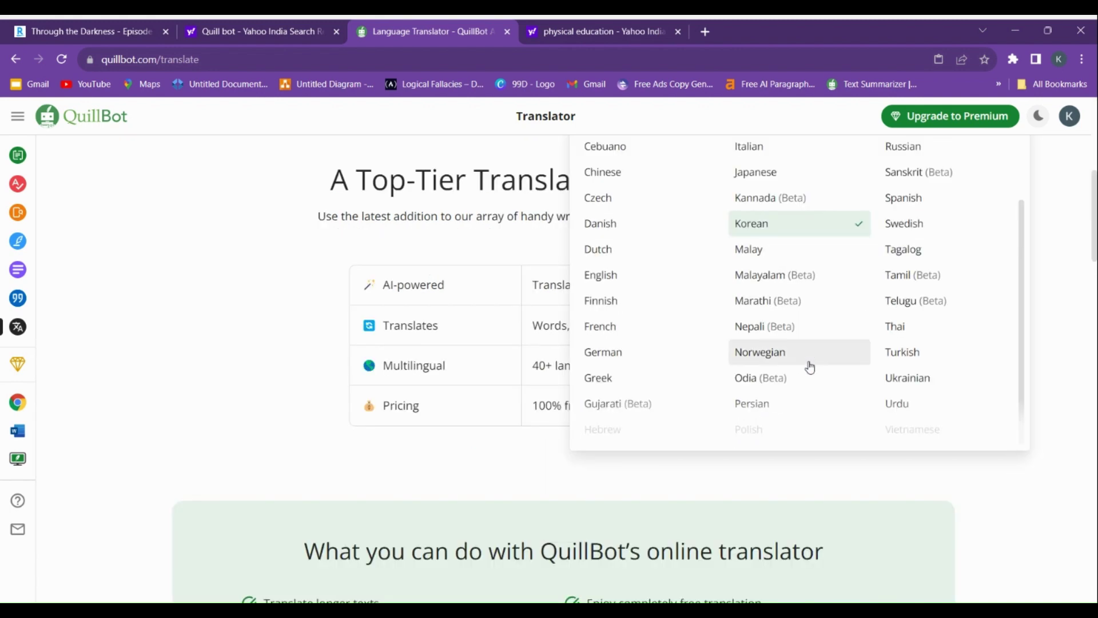
scroll(809, 366, up, 2)
scroll(818, 456, up, 3)
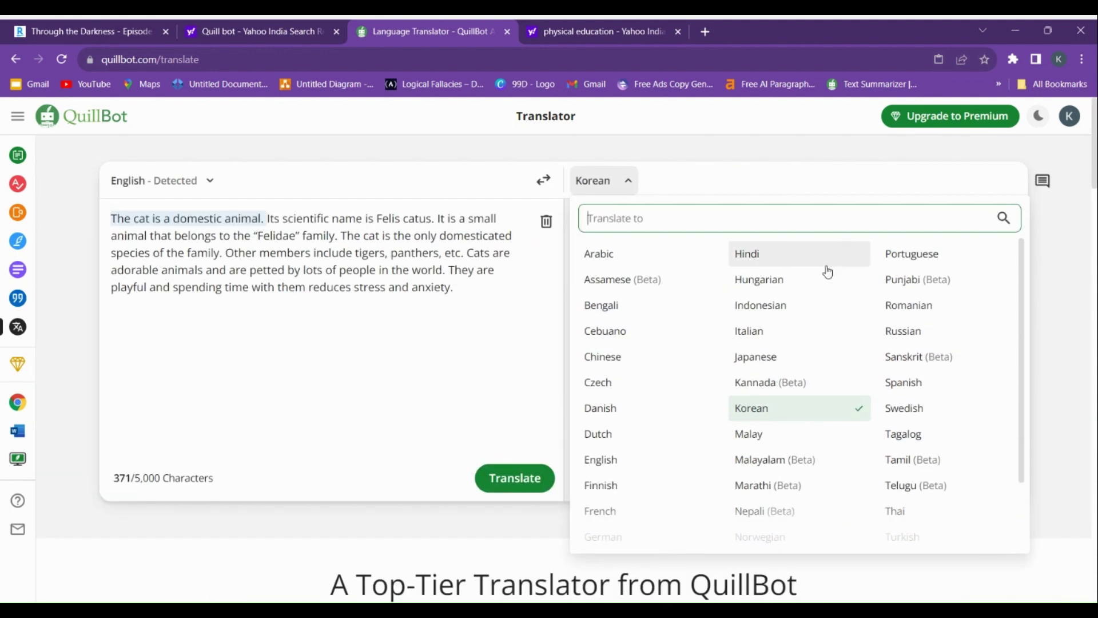
click(602, 310)
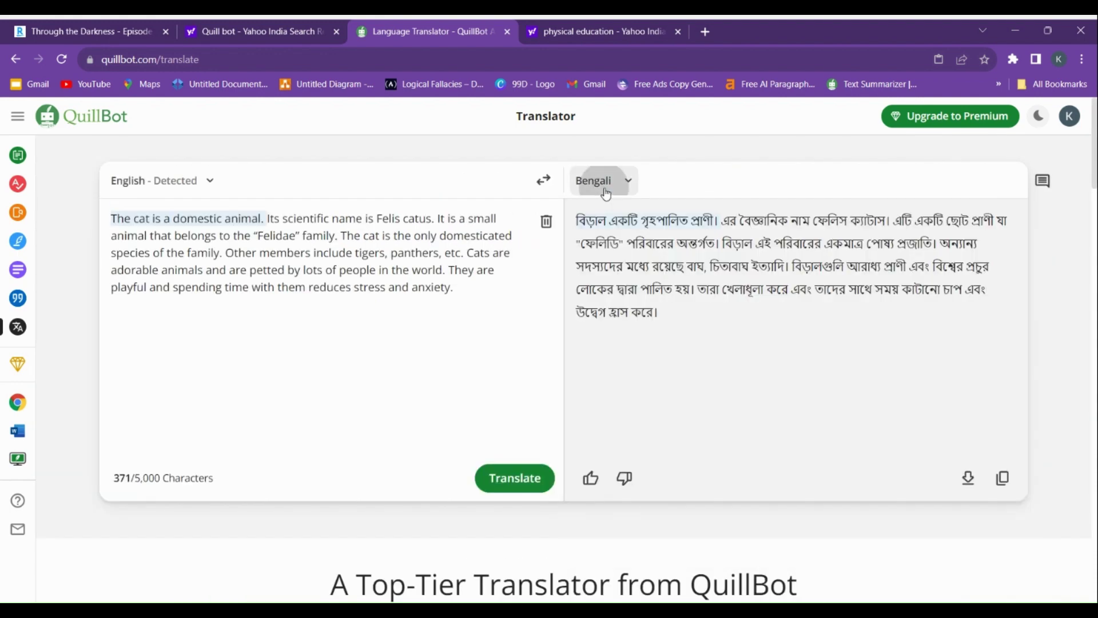
Set the translation's target language to English, and switch it to Finnish.
click(599, 181)
click(597, 459)
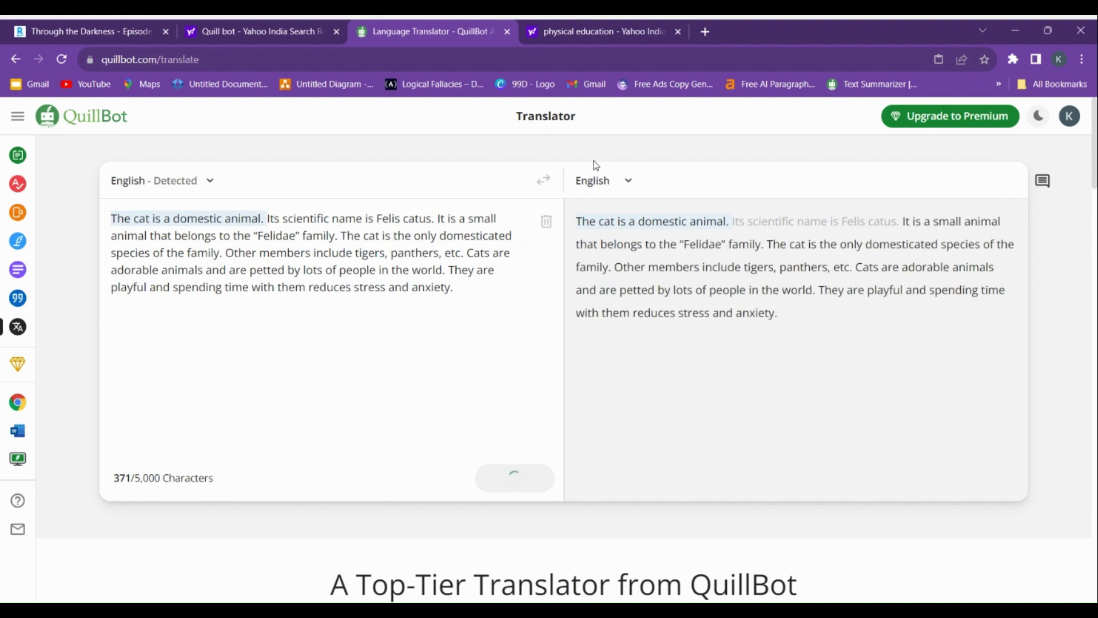
click(611, 184)
click(611, 485)
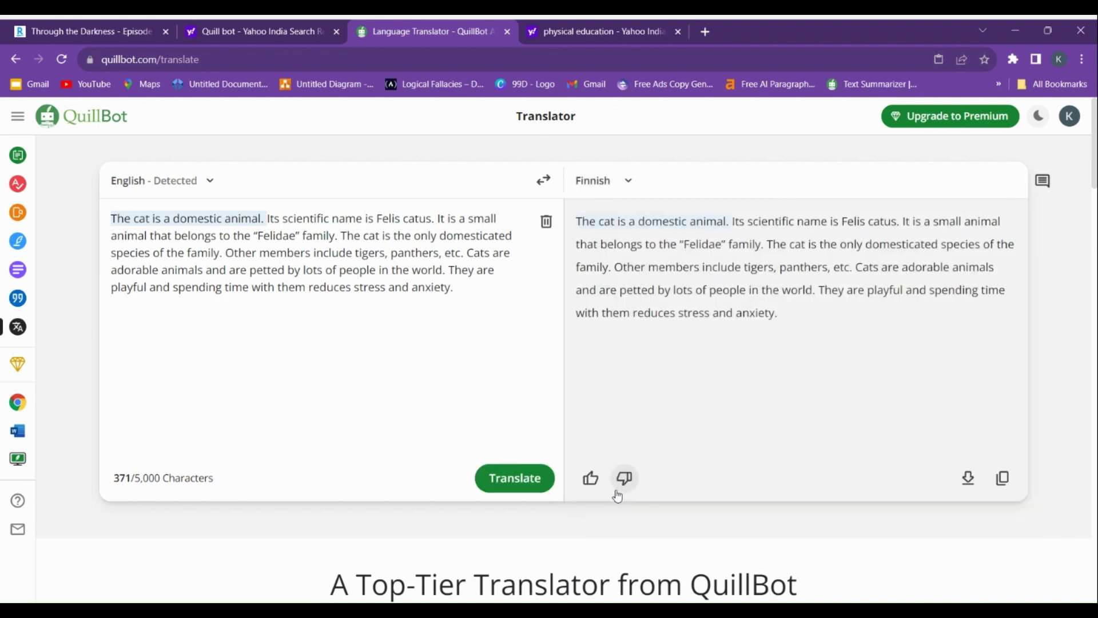